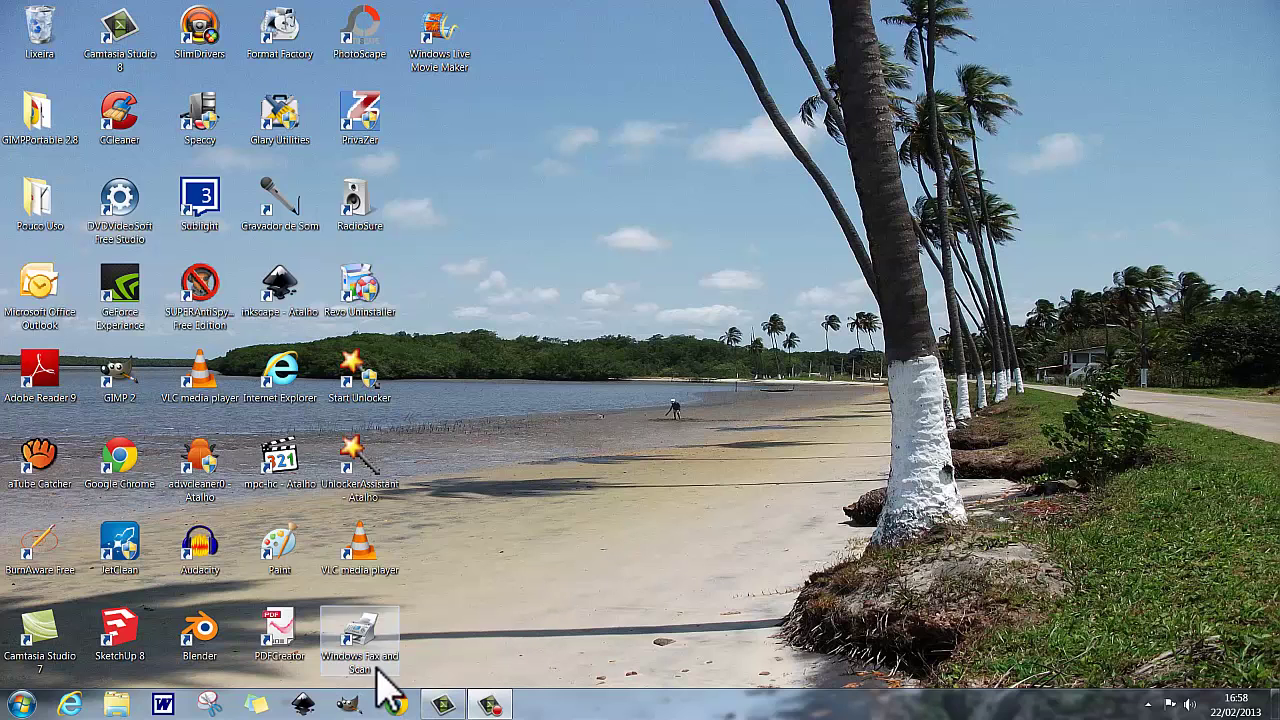
- Launch GIMP and create a new image from the 1280x720 template in Arquivo > Nova
left_click(356, 700)
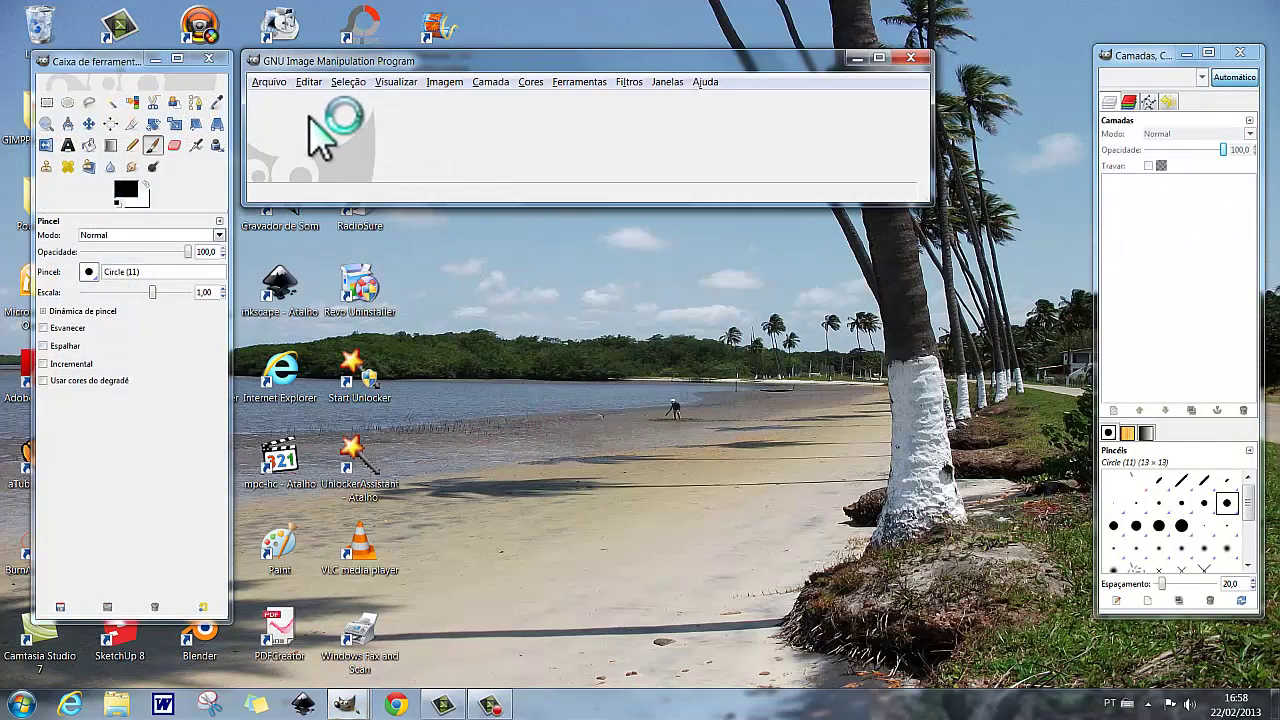
left_click(272, 82)
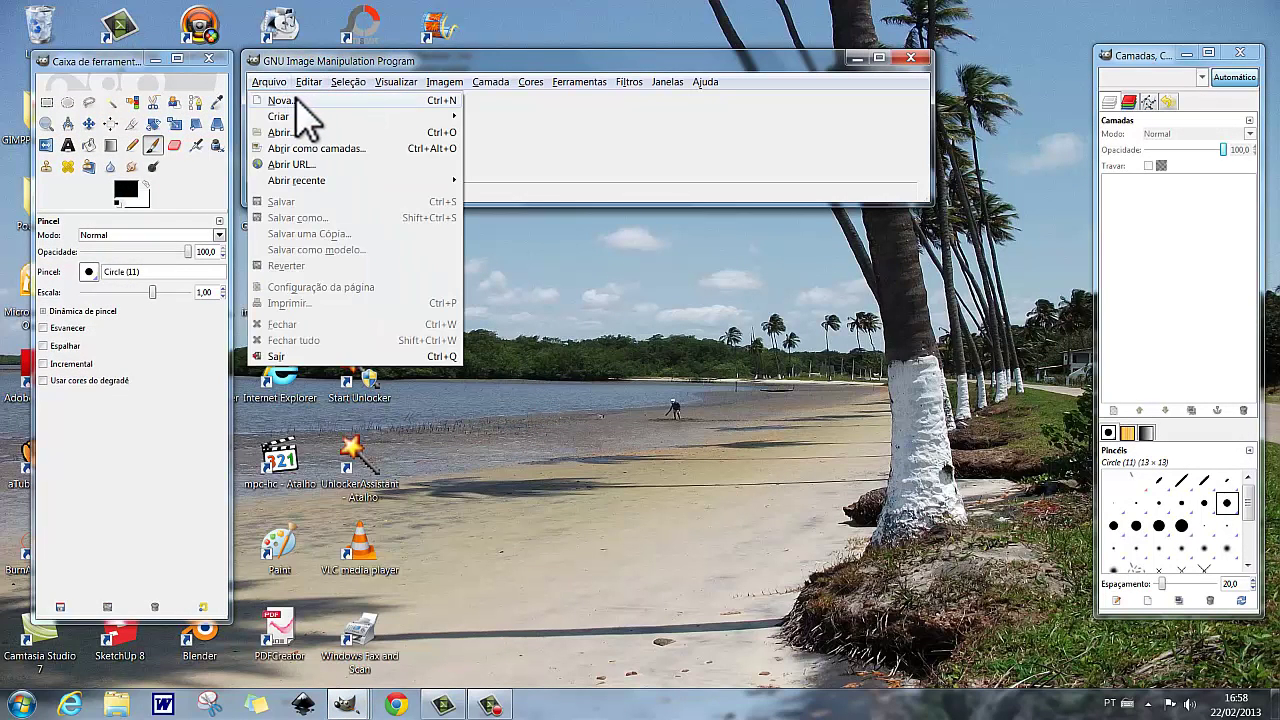
left_click(282, 100)
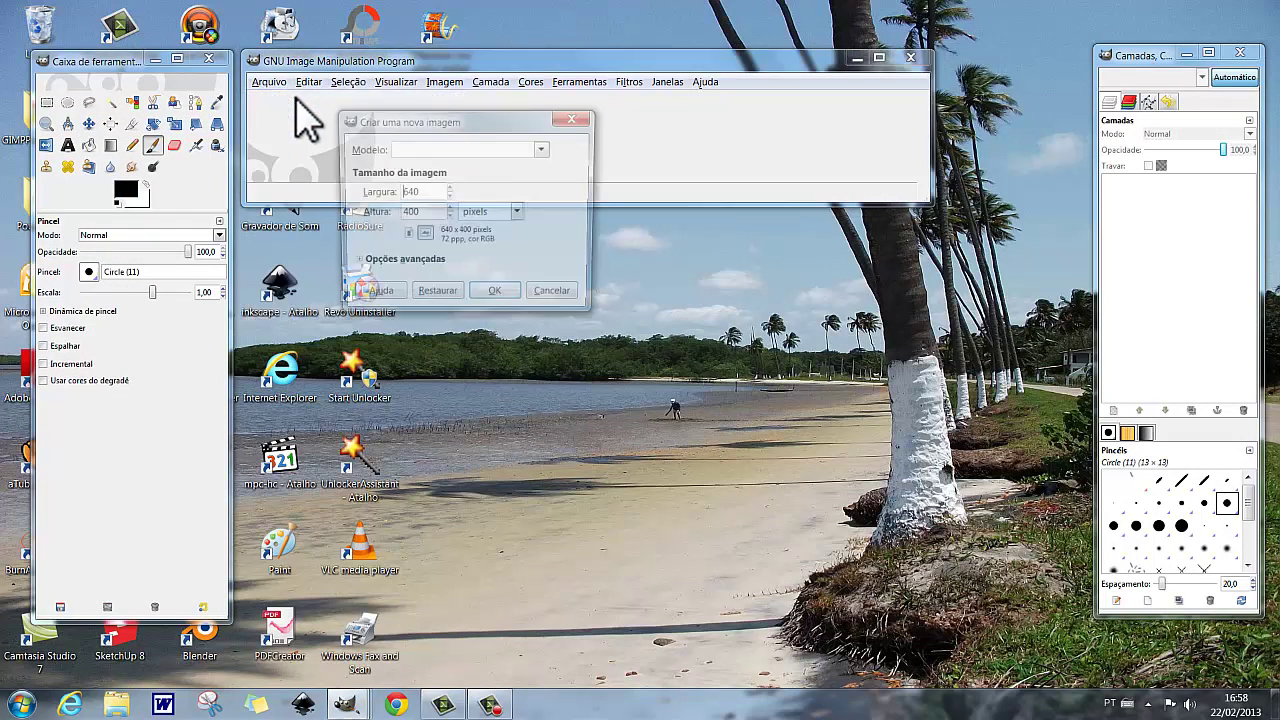
left_click(545, 150)
left_click(515, 171)
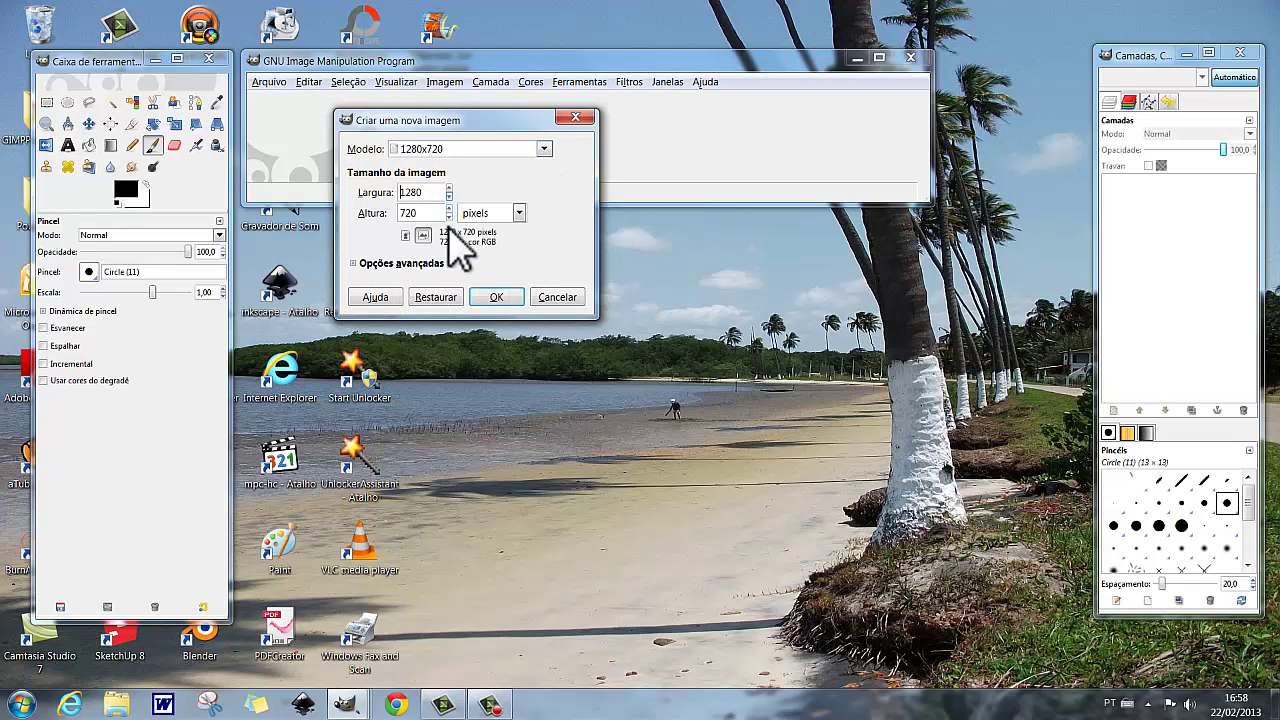
left_click(497, 300)
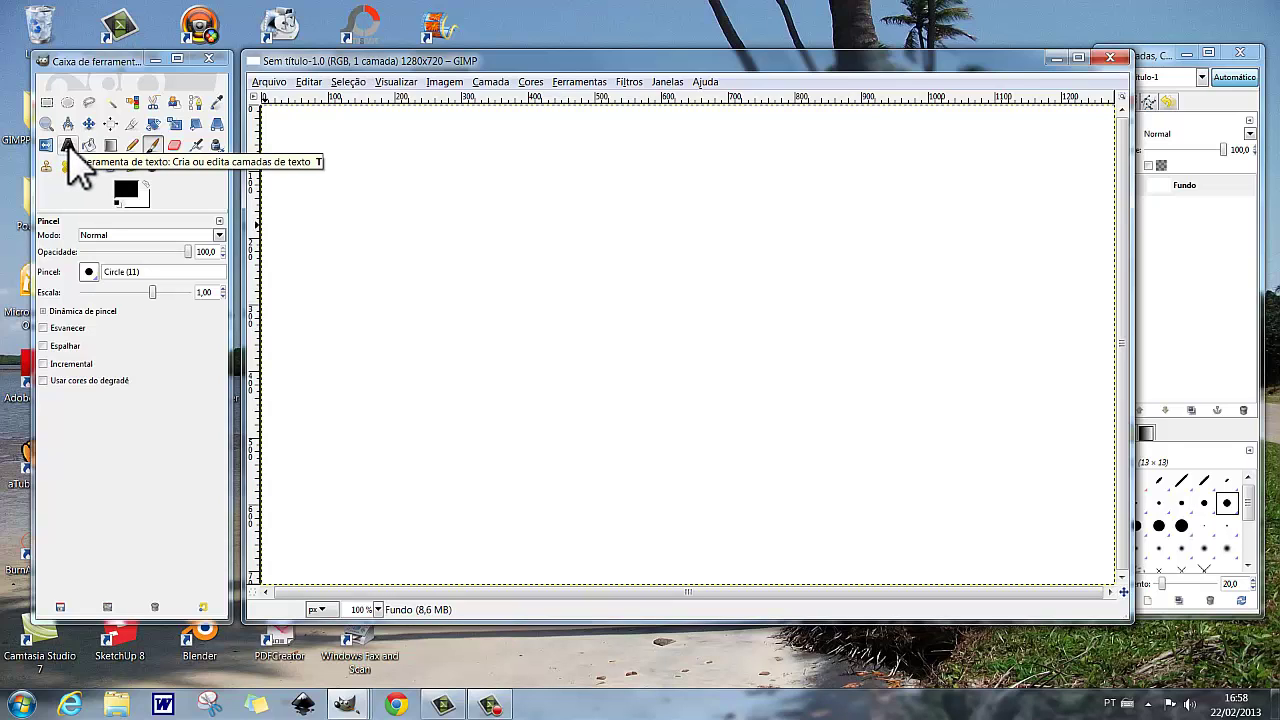
- Select the Text tool with the Sans Bold font at size 249 px
left_click(67, 145)
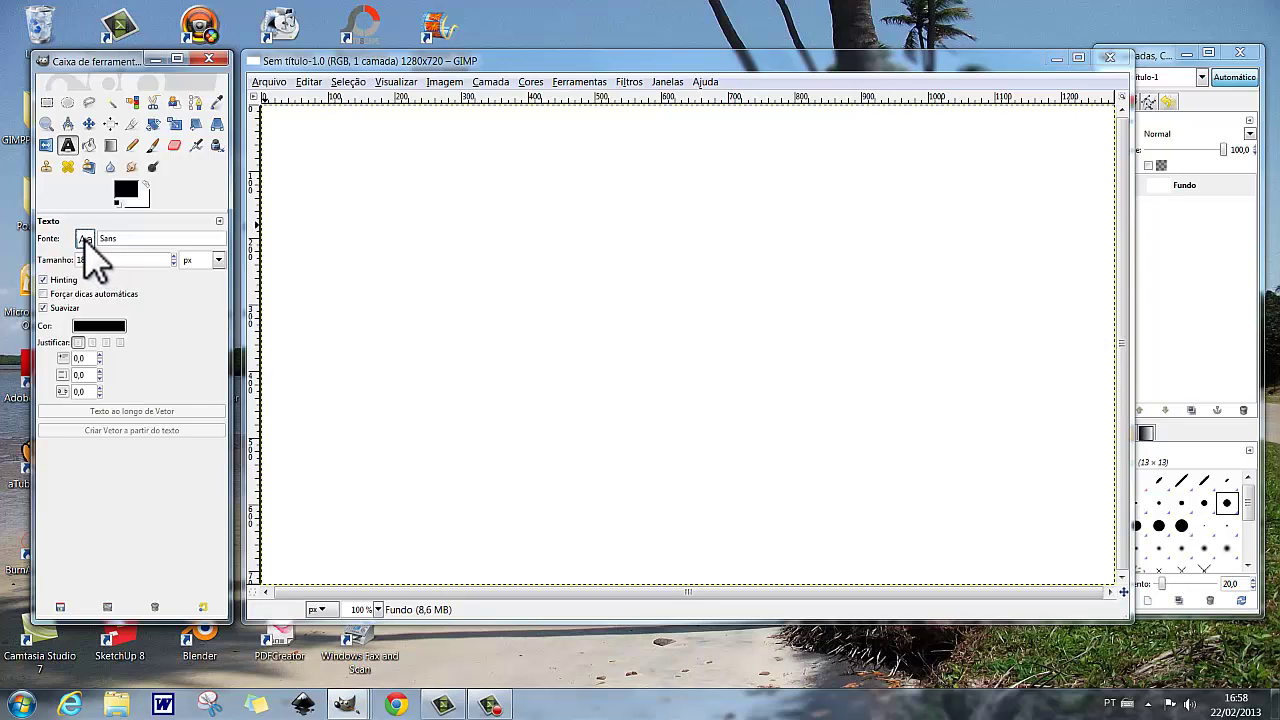
left_click(85, 240)
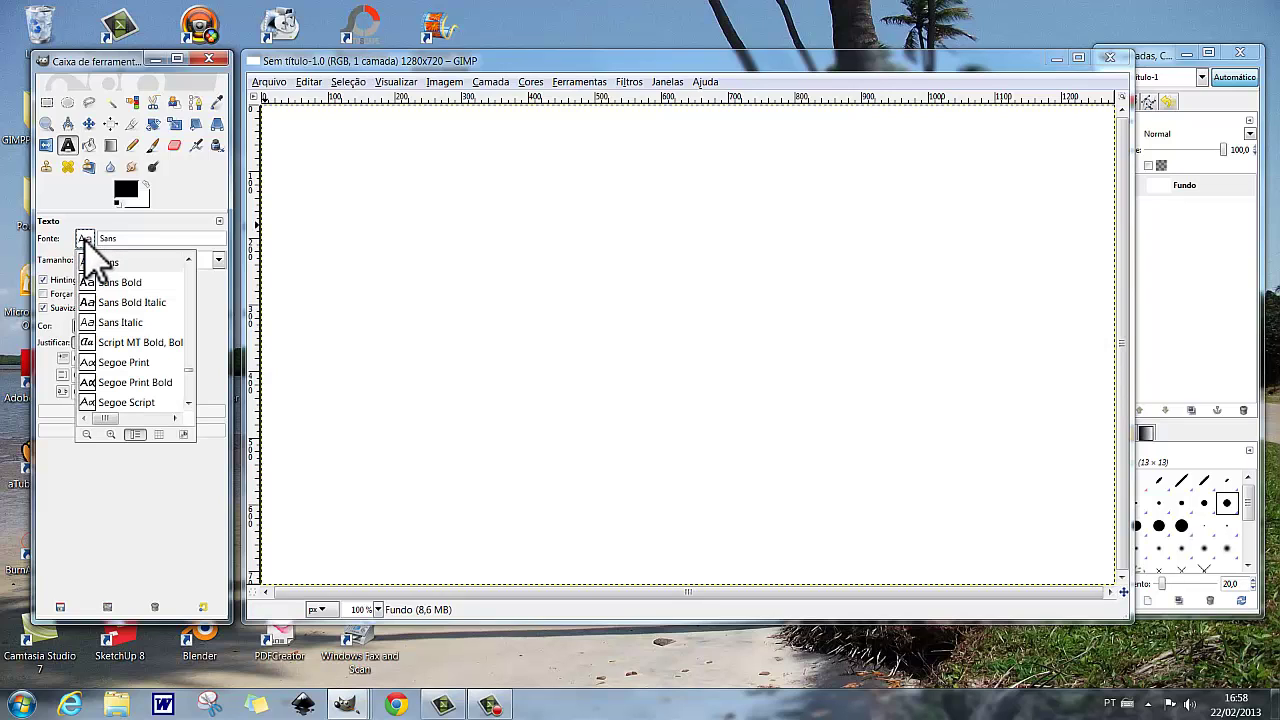
left_click(119, 284)
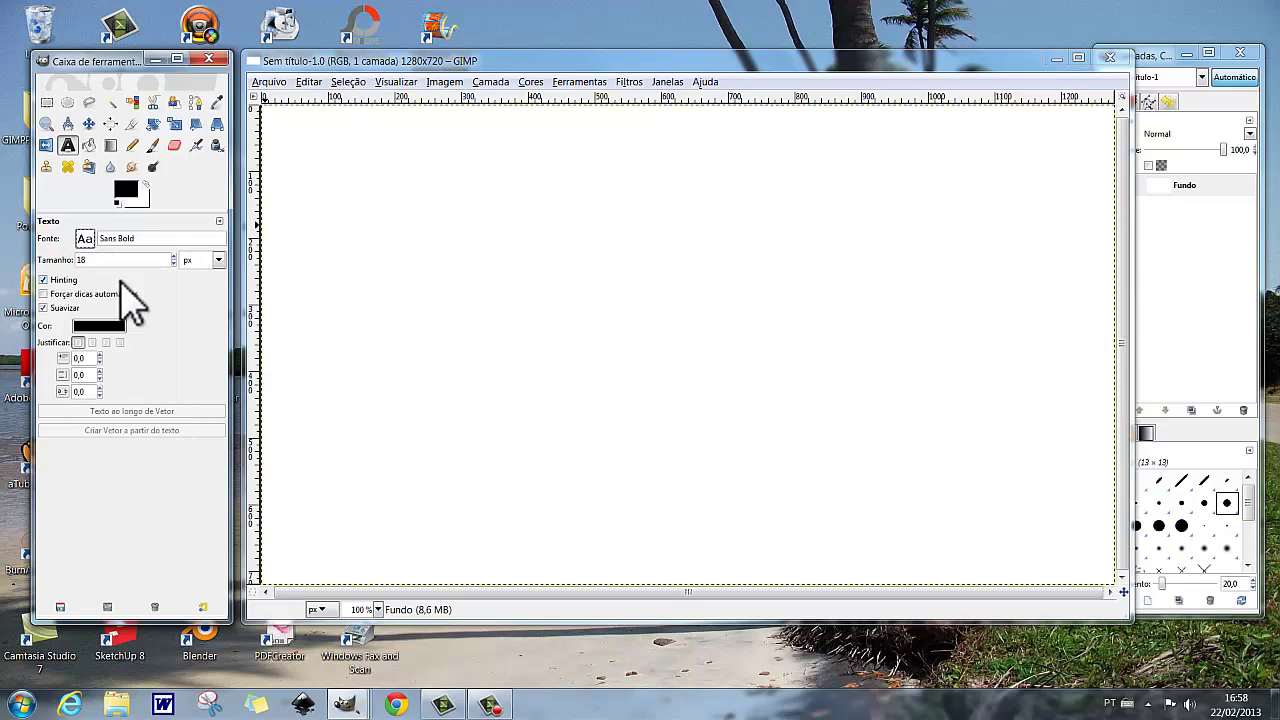
left_click(175, 256)
left_click_drag(174, 255, 174, 255)
left_click(173, 263)
- Set the foreground colour to red
left_click(128, 190)
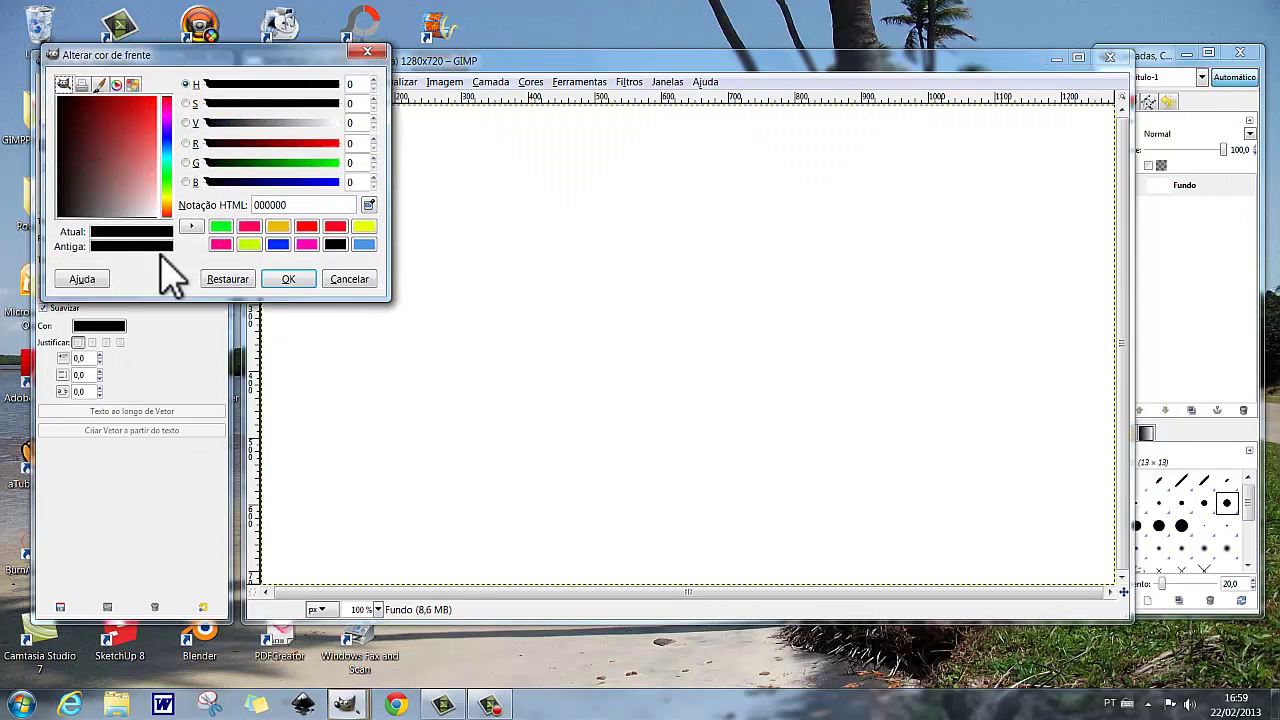
left_click(307, 226)
left_click(288, 279)
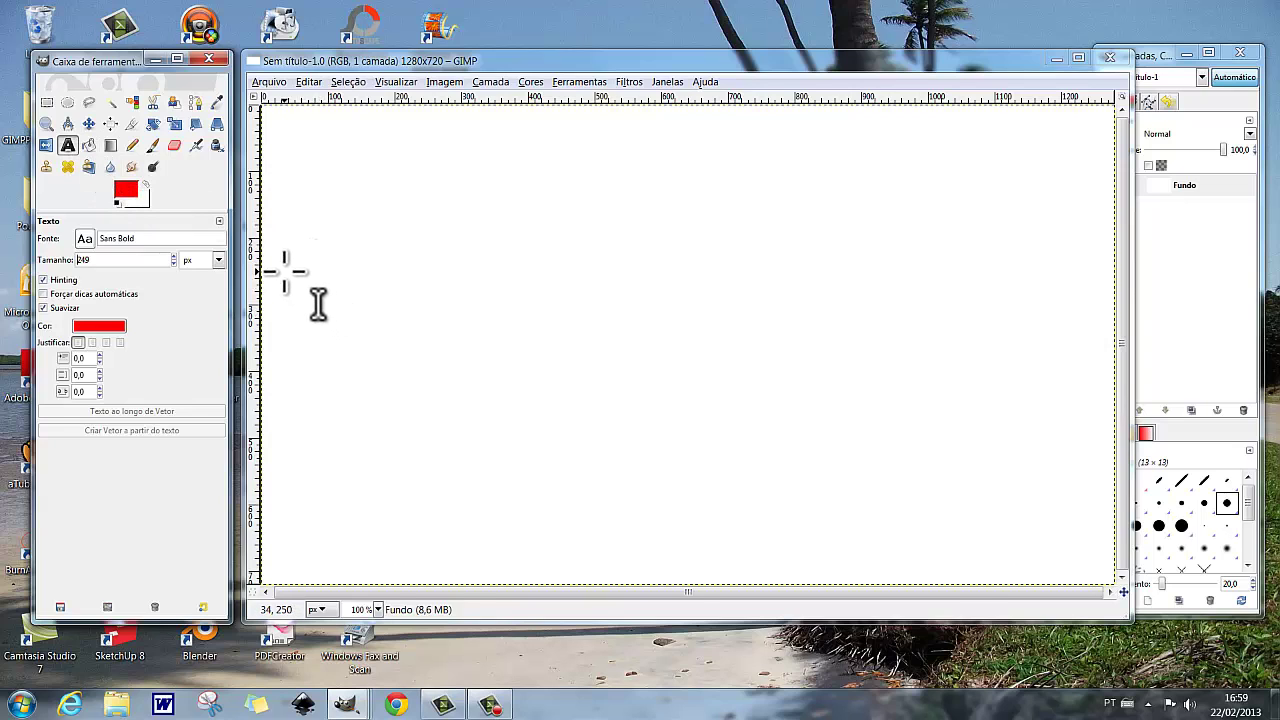
- Type BRASIL on the canvas and move the text layer up toward the top
left_click(284, 271)
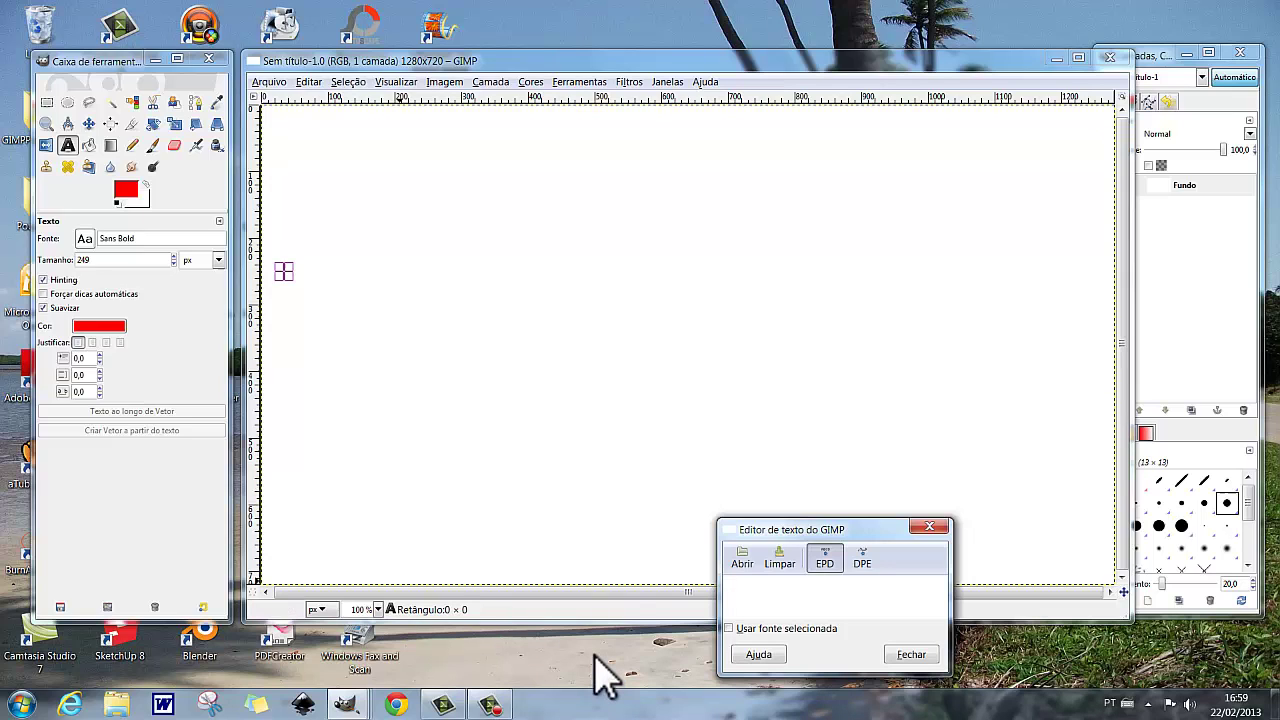
type("B")
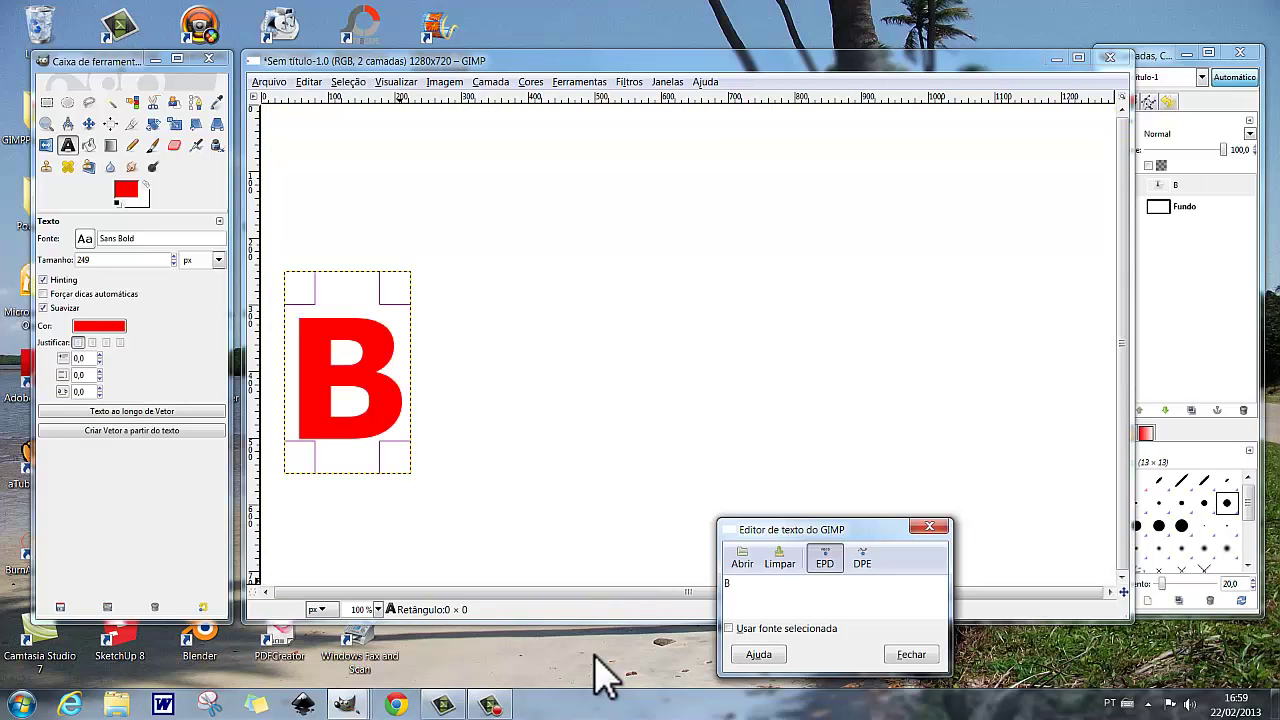
type("RASIL")
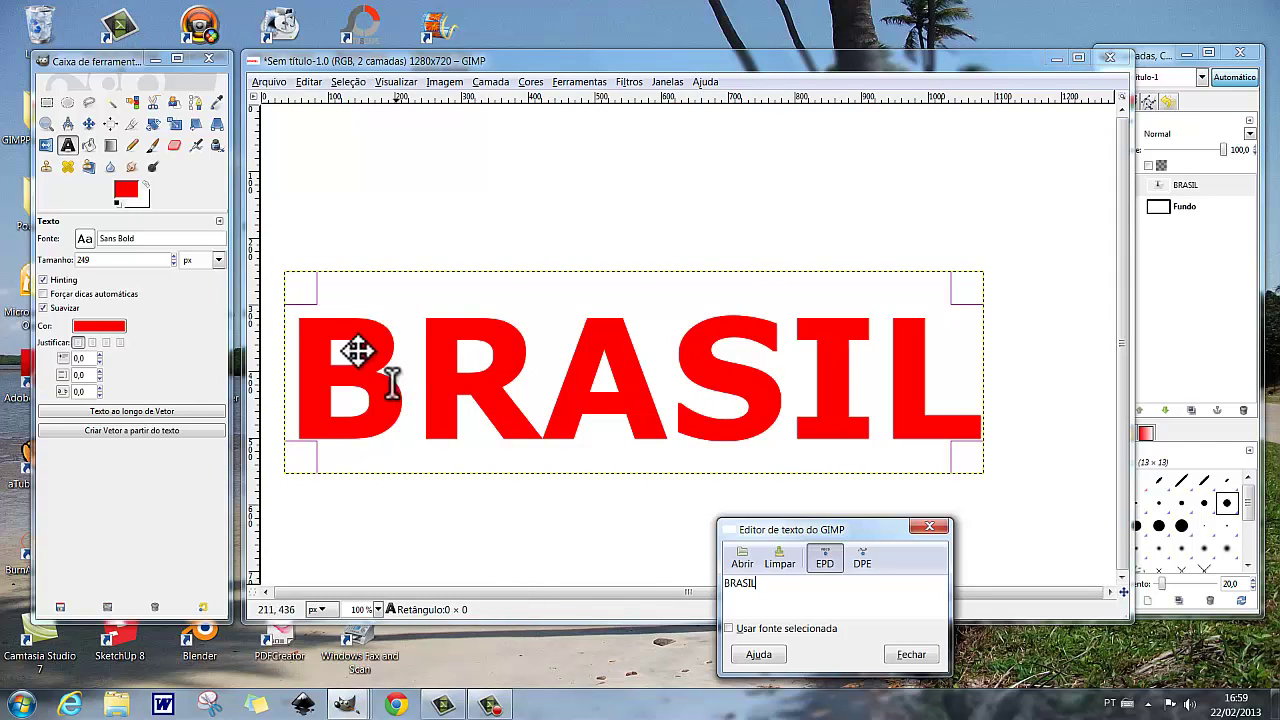
left_click(88, 123)
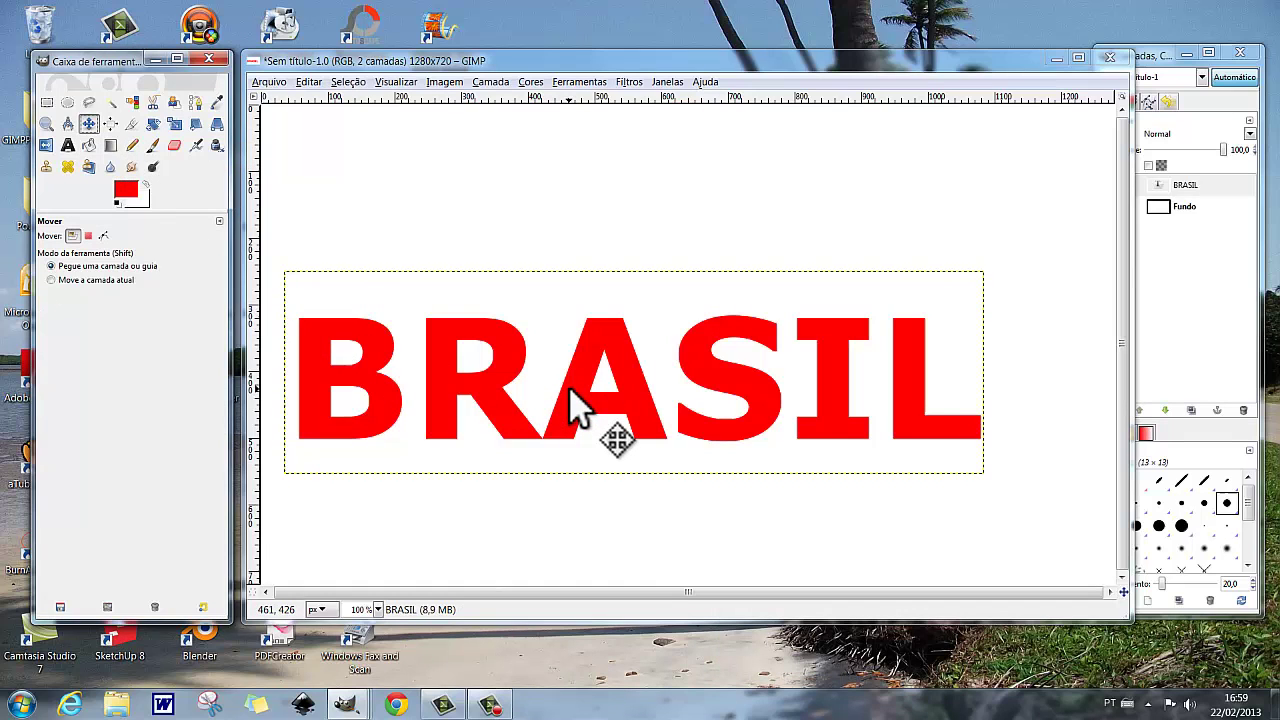
left_click_drag(568, 388, 639, 283)
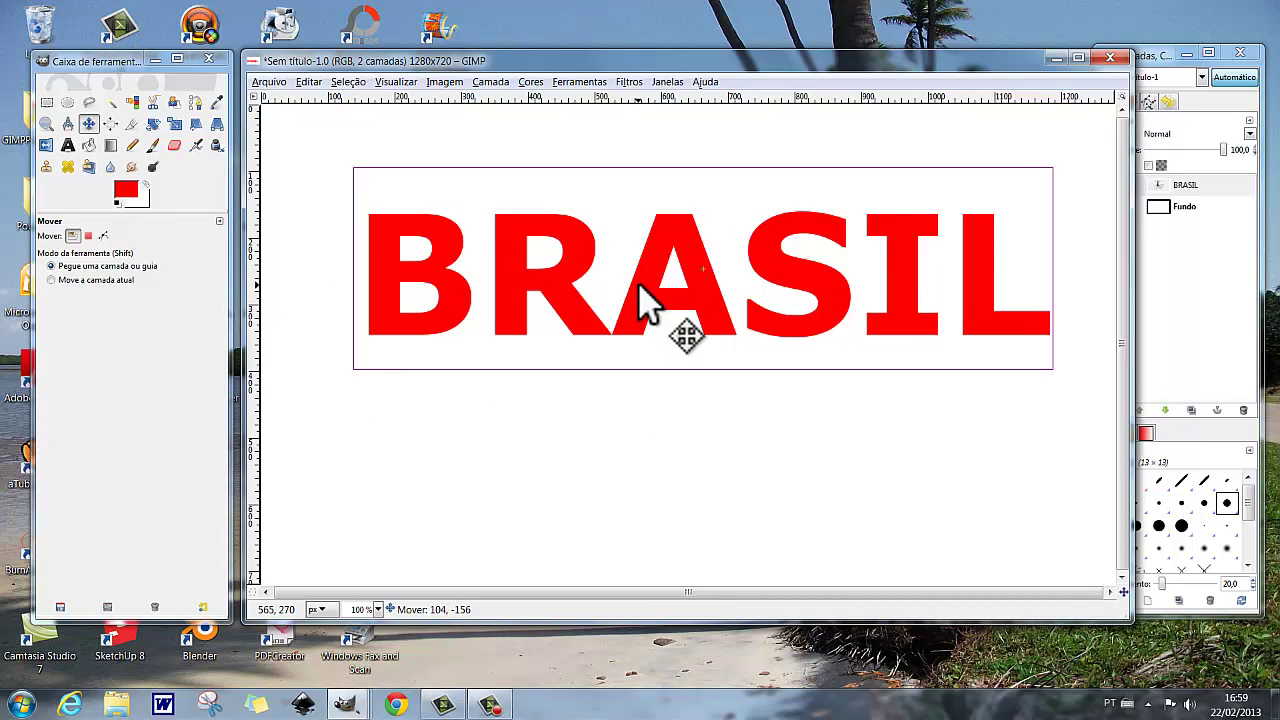
left_click_drag(638, 282, 638, 282)
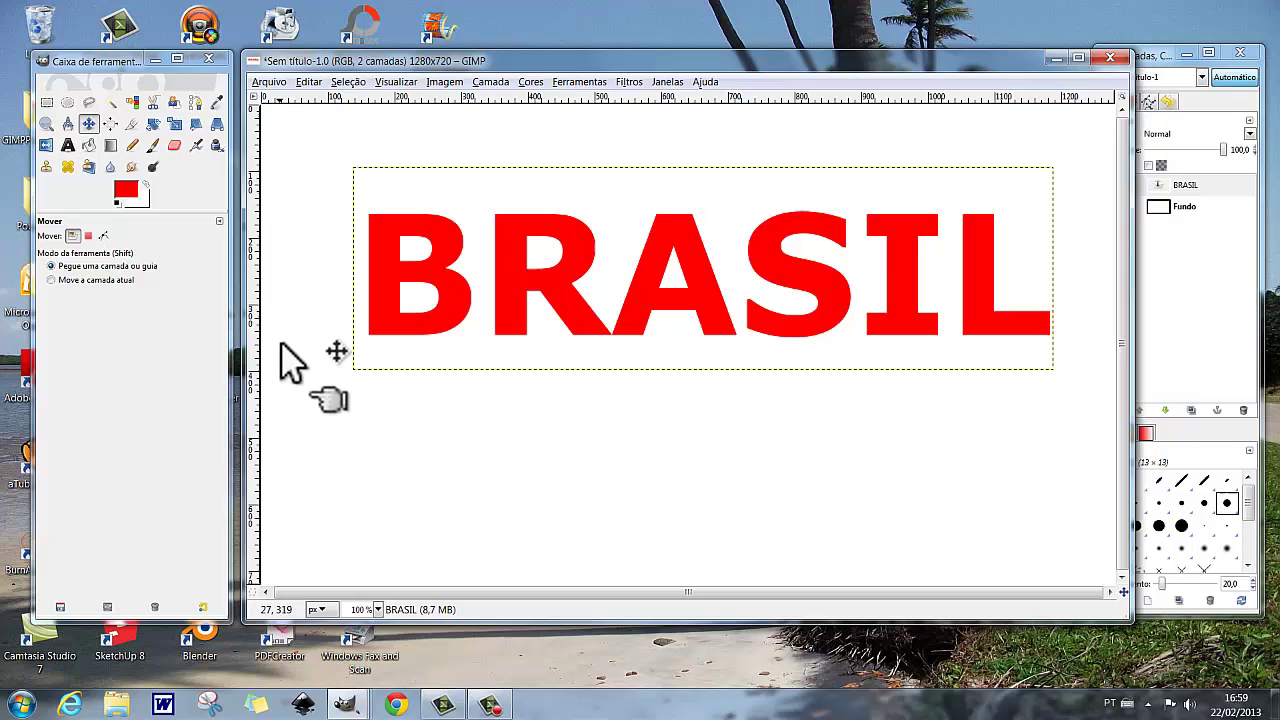
- Draw a level two-anchor path from left to right beneath BRASIL
left_click(196, 102)
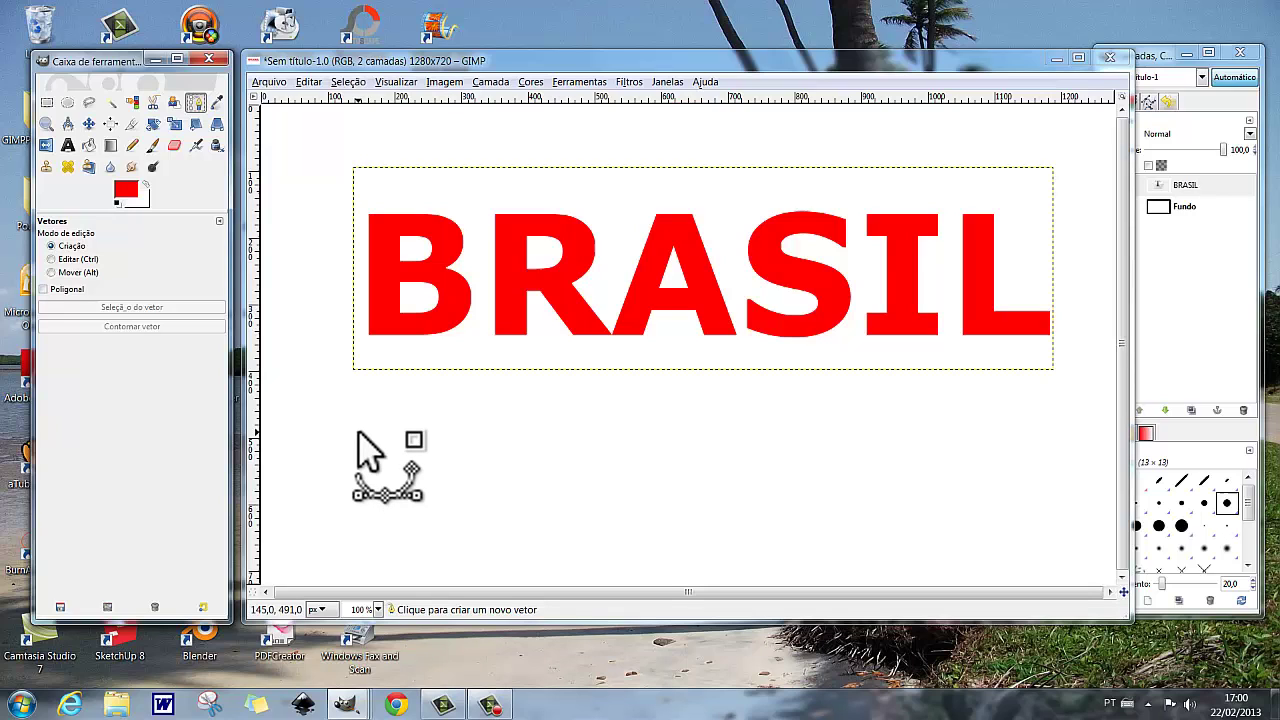
left_click(357, 431)
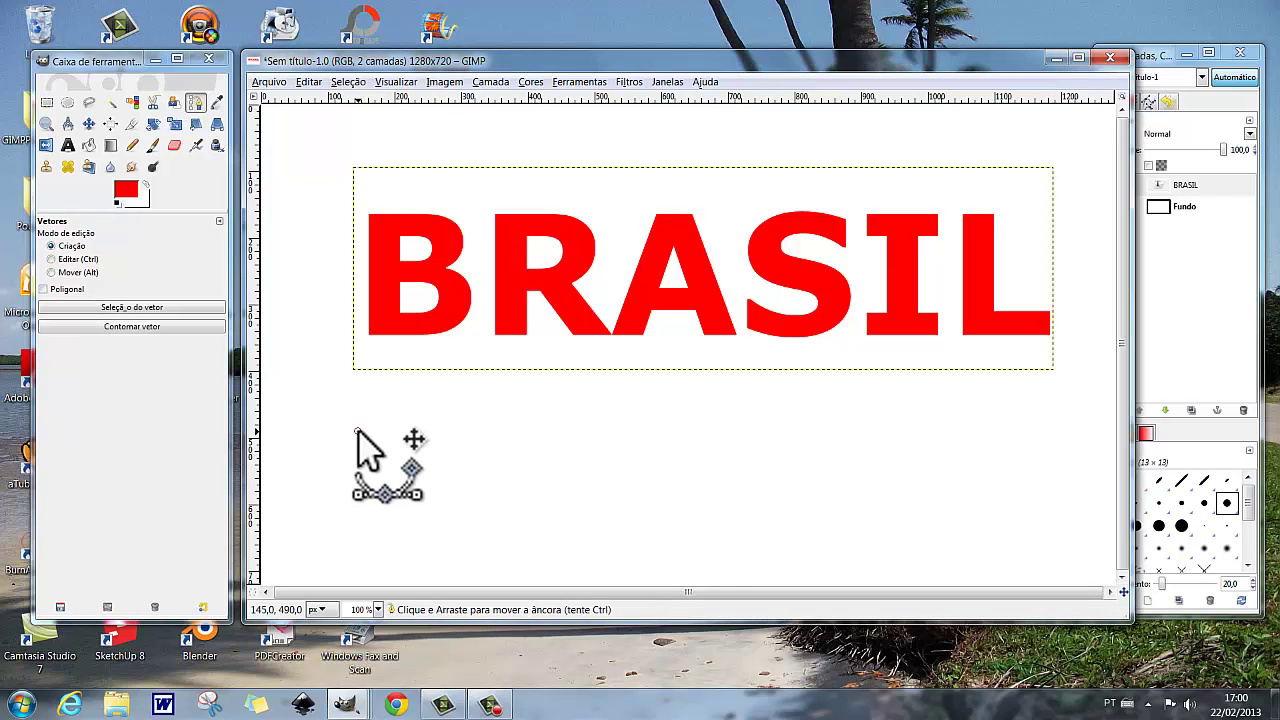
left_click(1046, 439)
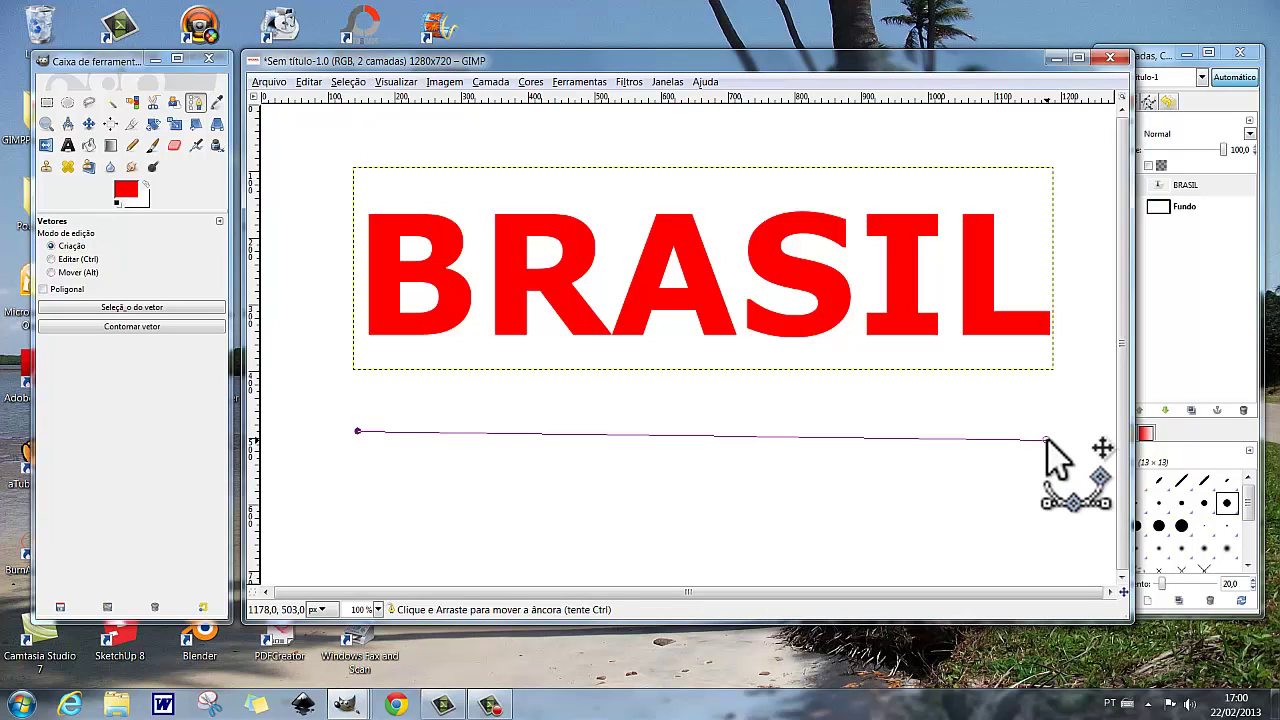
left_click_drag(1046, 440, 1046, 432)
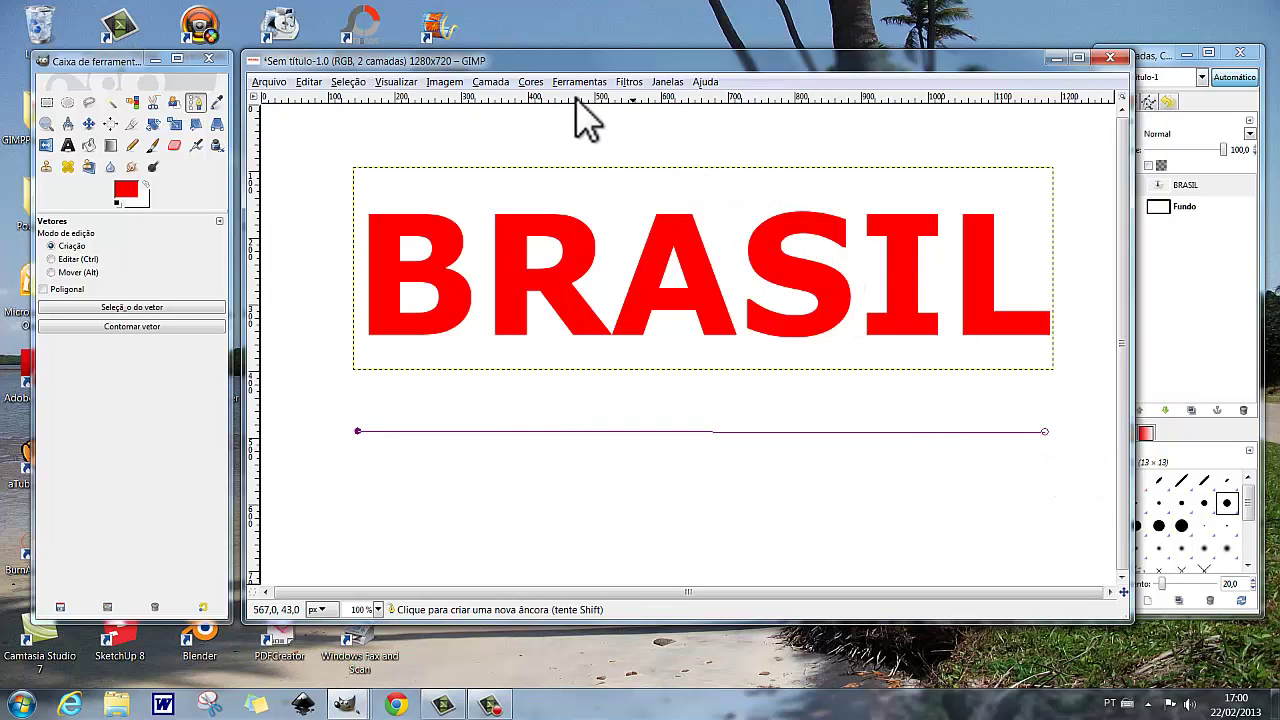
- Convert the BRASIL text to a path with Camada > Texto para vetor
left_click(491, 82)
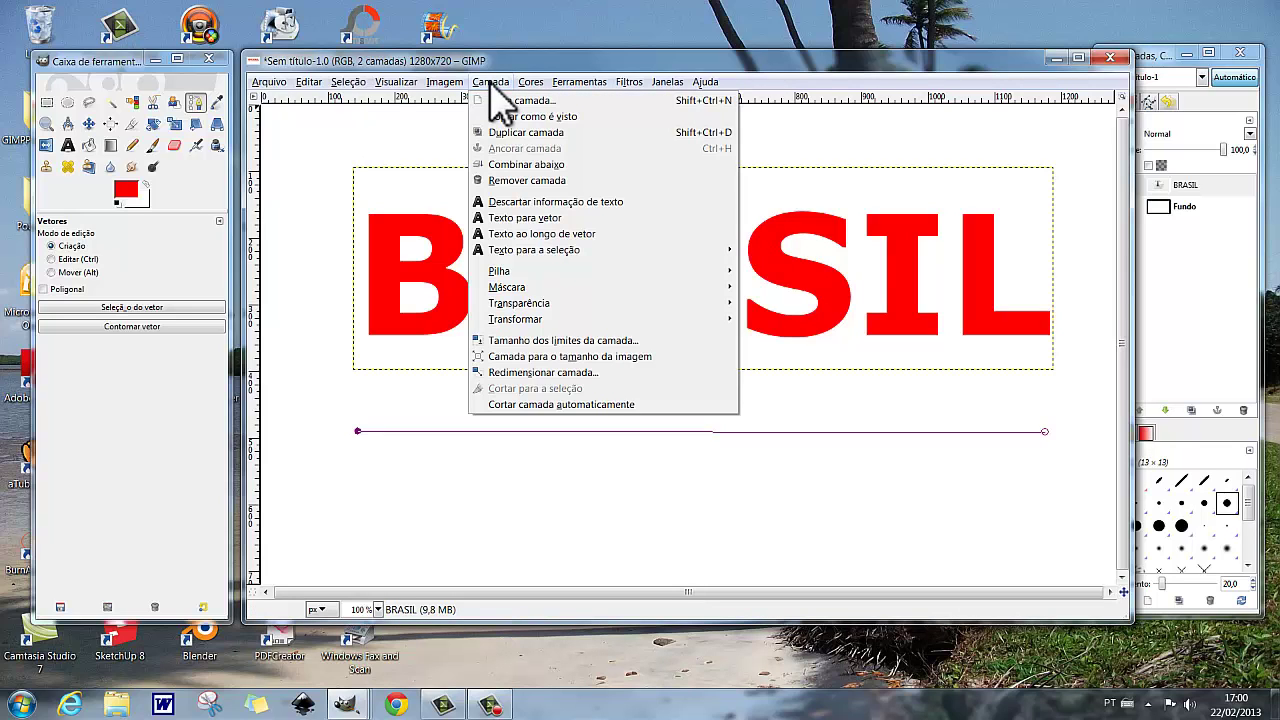
left_click(537, 235)
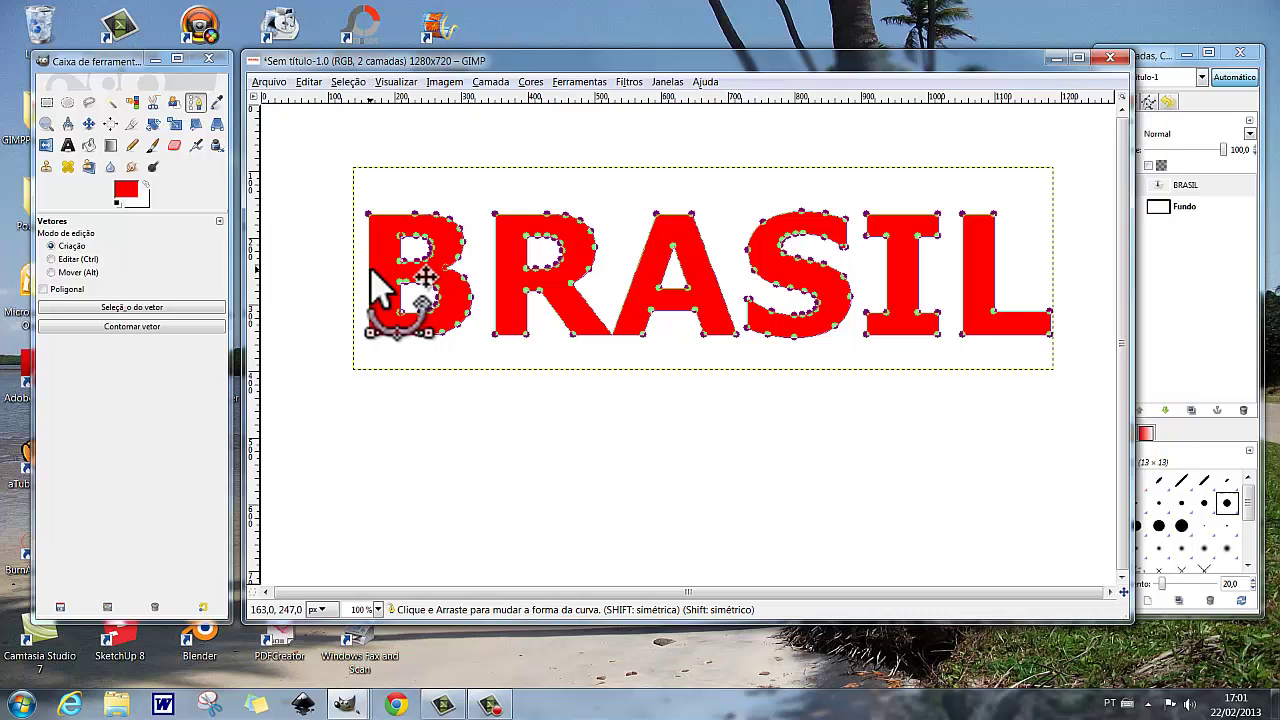
- Drag path curves along the left edges of the B, R, A, I and L
left_click_drag(372, 270, 362, 269)
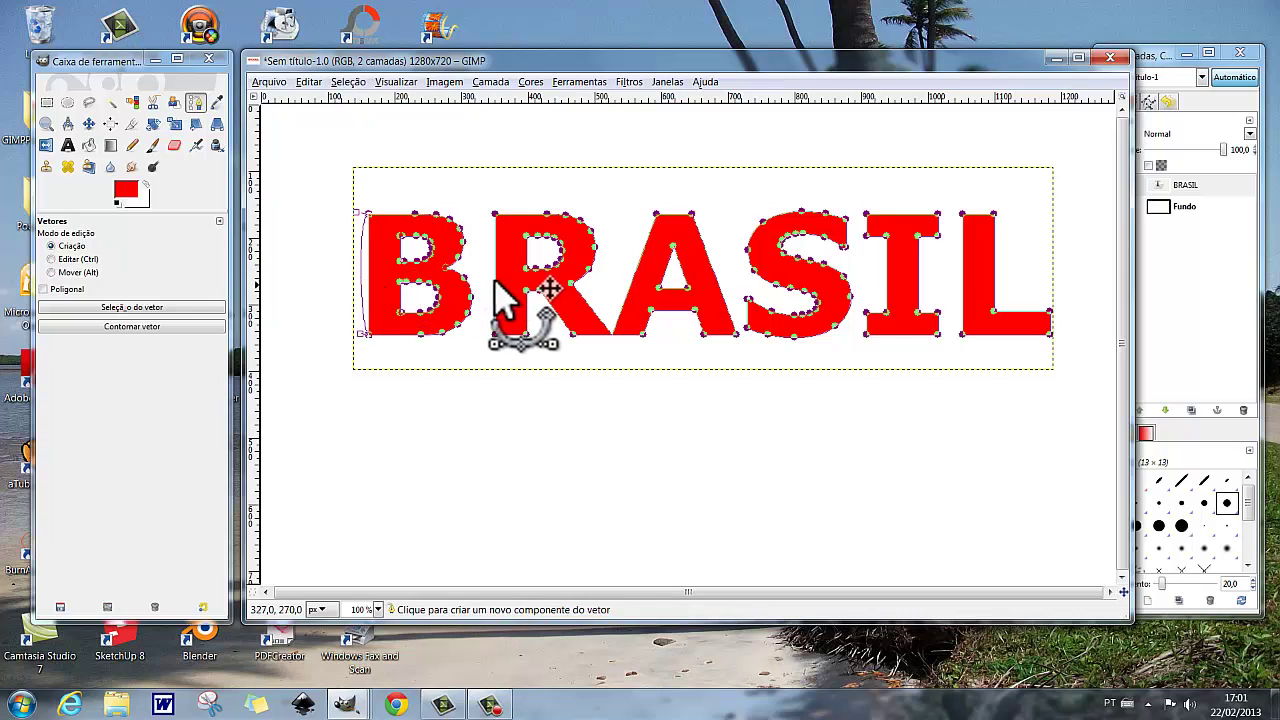
left_click_drag(510, 290, 502, 285)
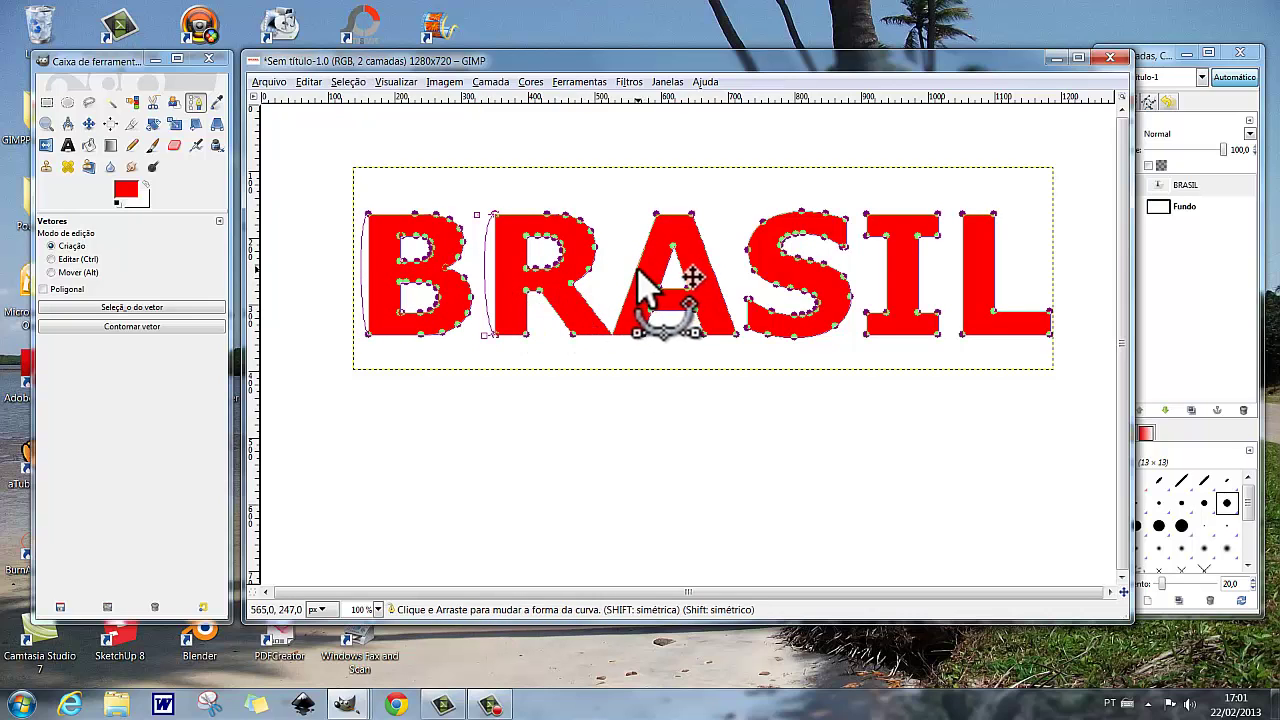
left_click_drag(686, 277, 628, 285)
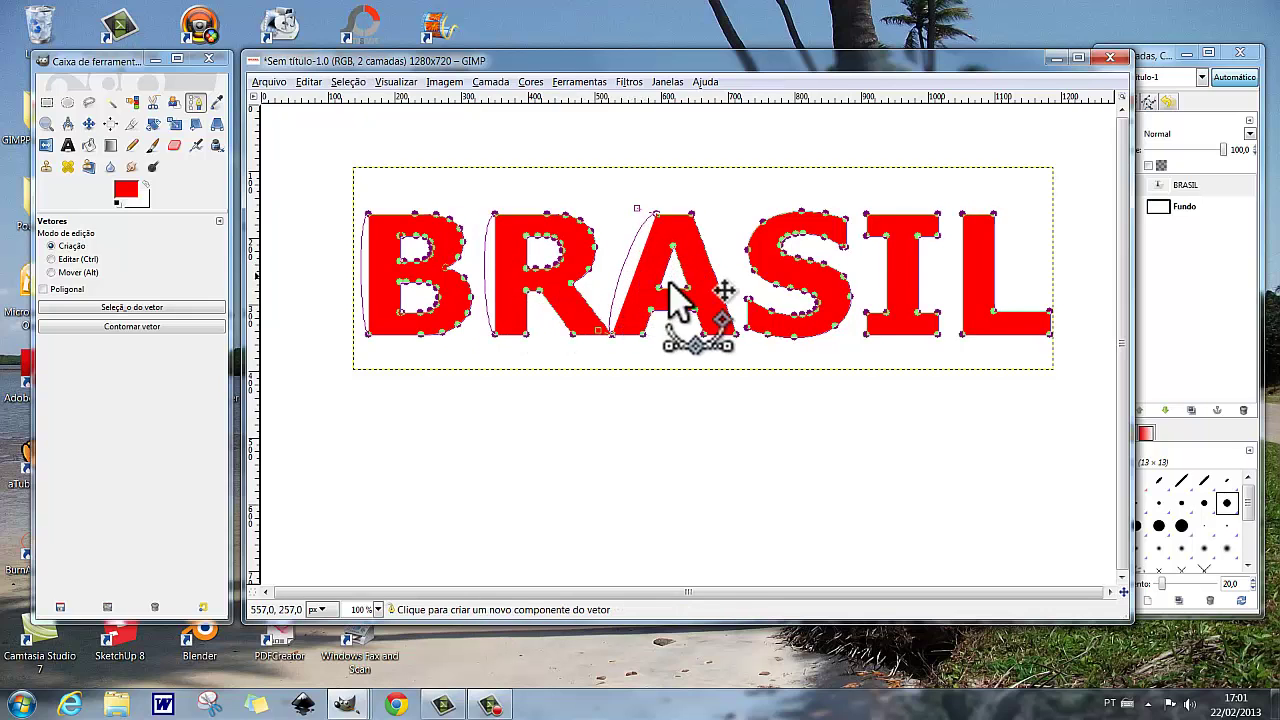
left_click_drag(890, 271, 886, 280)
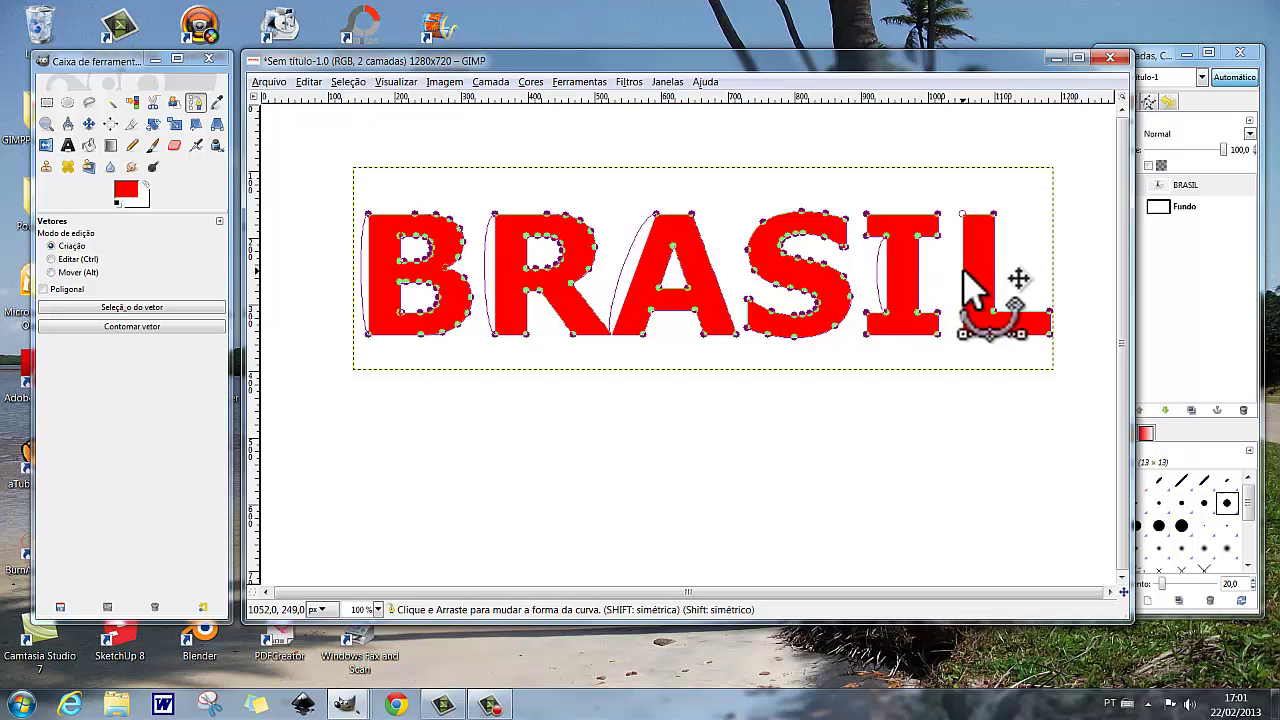
left_click_drag(964, 270, 954, 274)
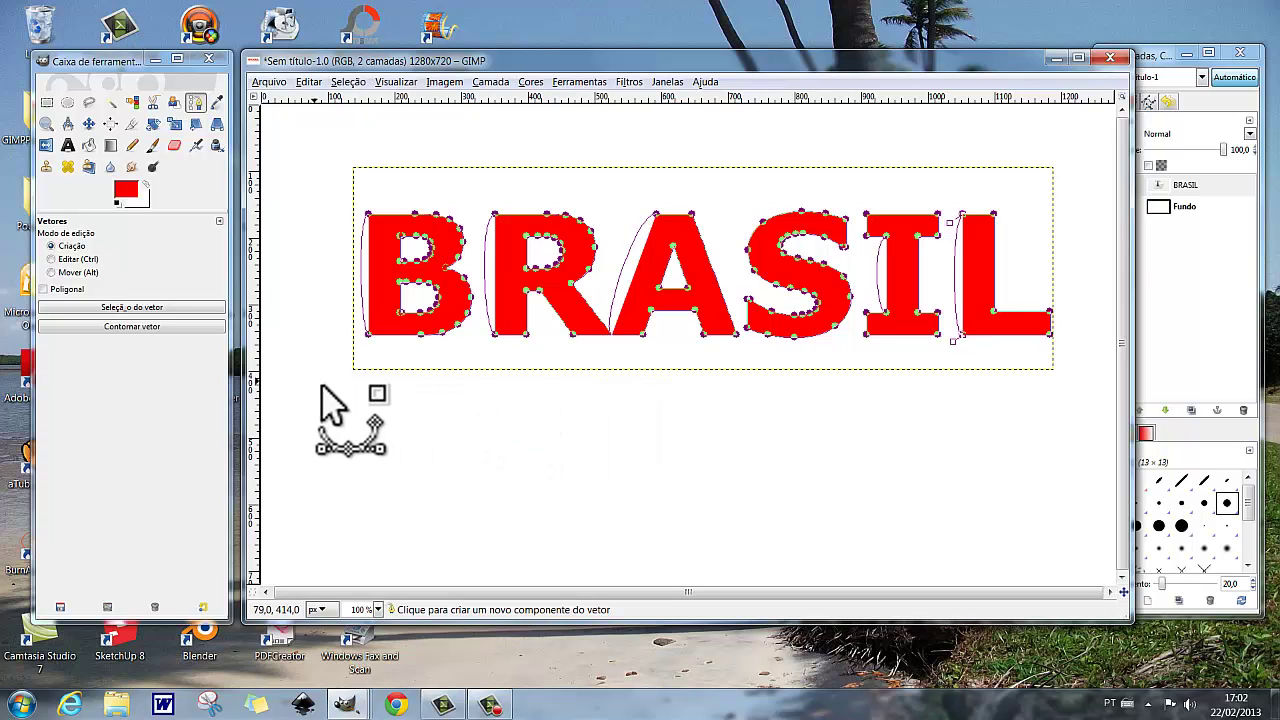
- Make a selection from the letter path and set the foreground colour to green
left_click(130, 308)
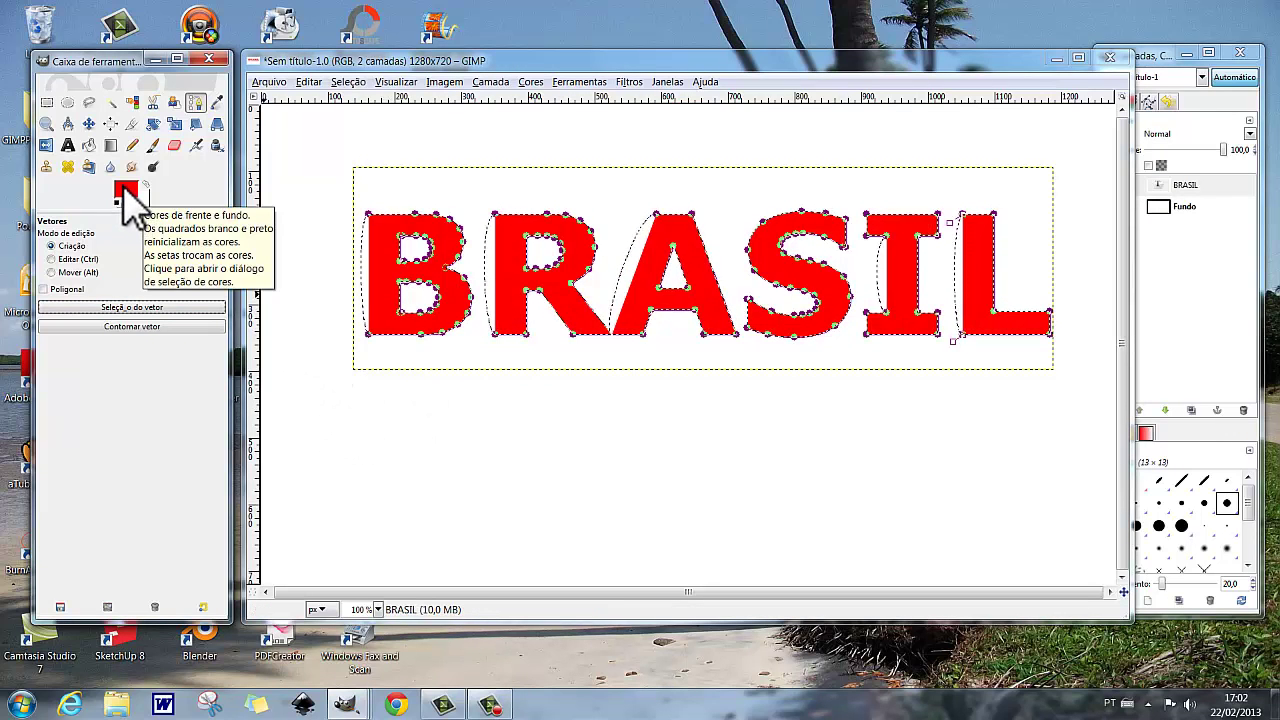
left_click(124, 191)
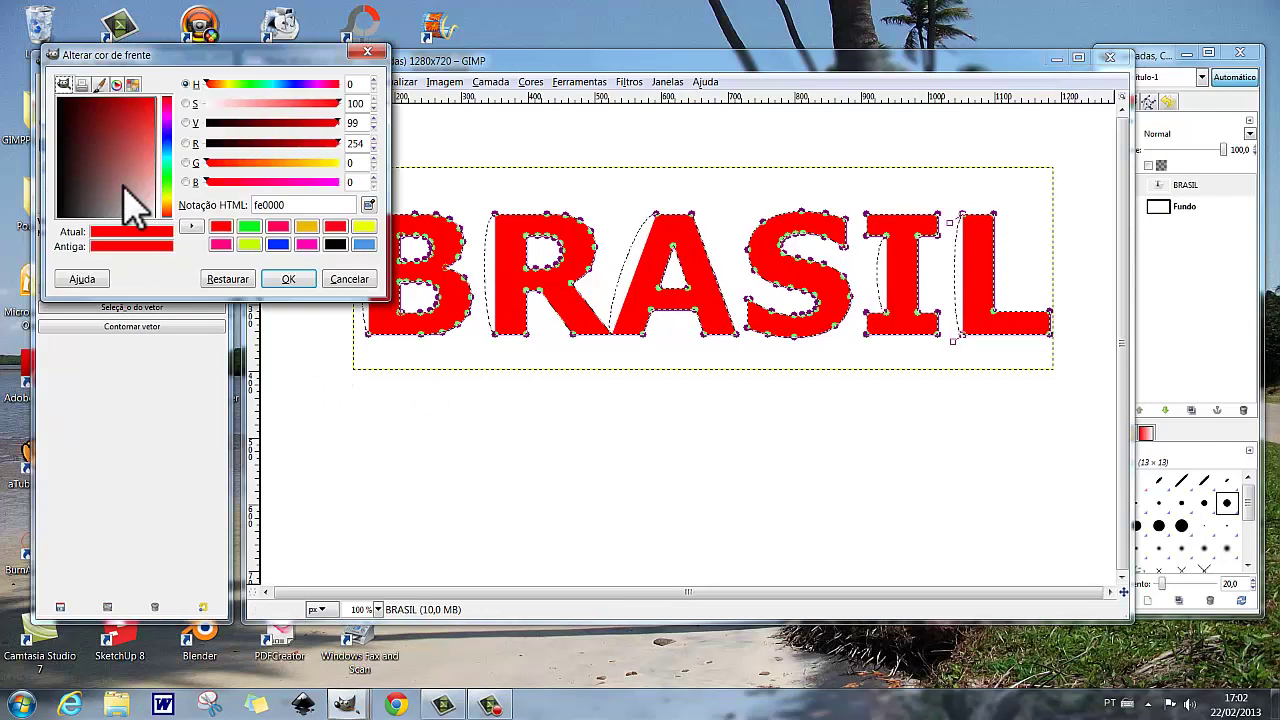
left_click(250, 228)
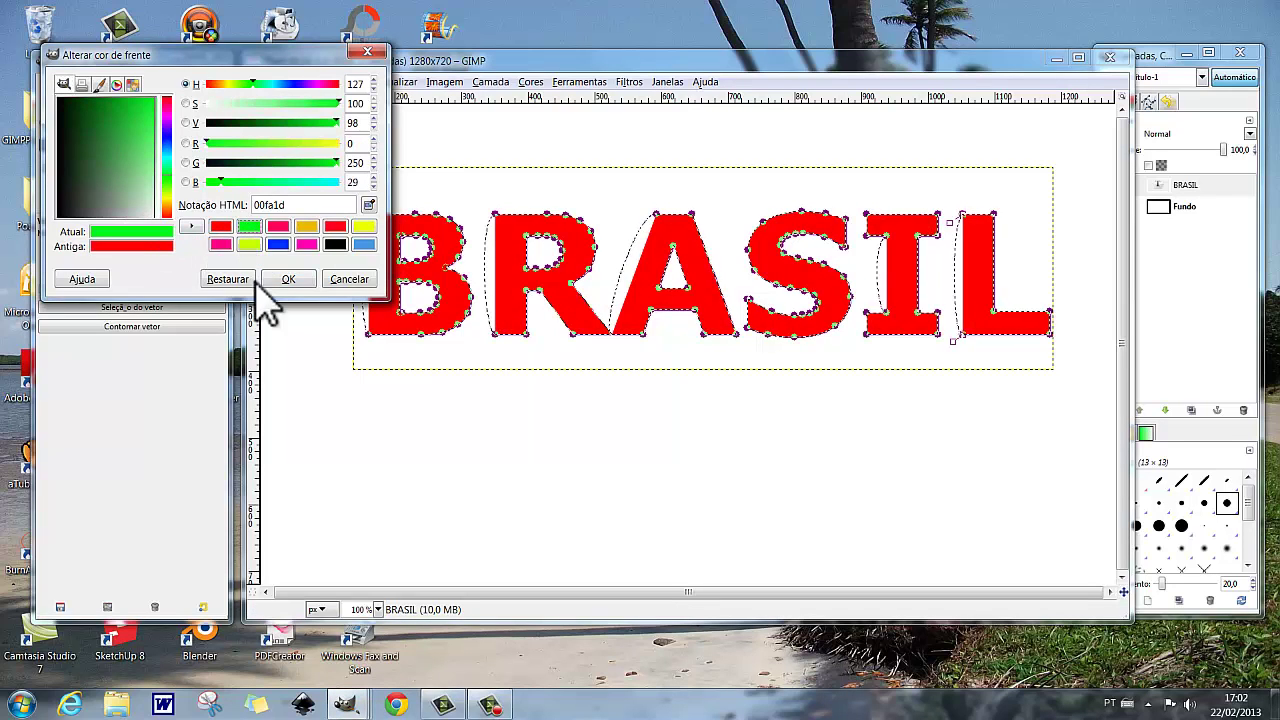
left_click(281, 281)
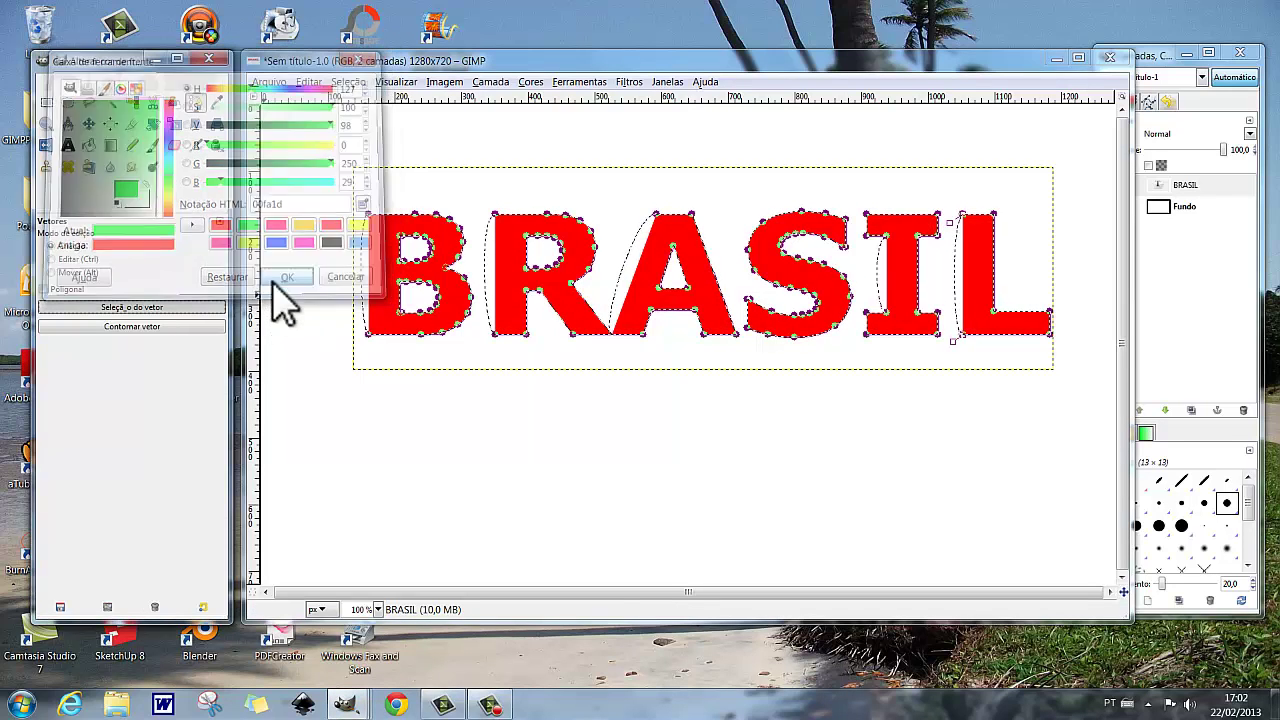
- Stroke the path in green with a 10 px line width
left_click(133, 326)
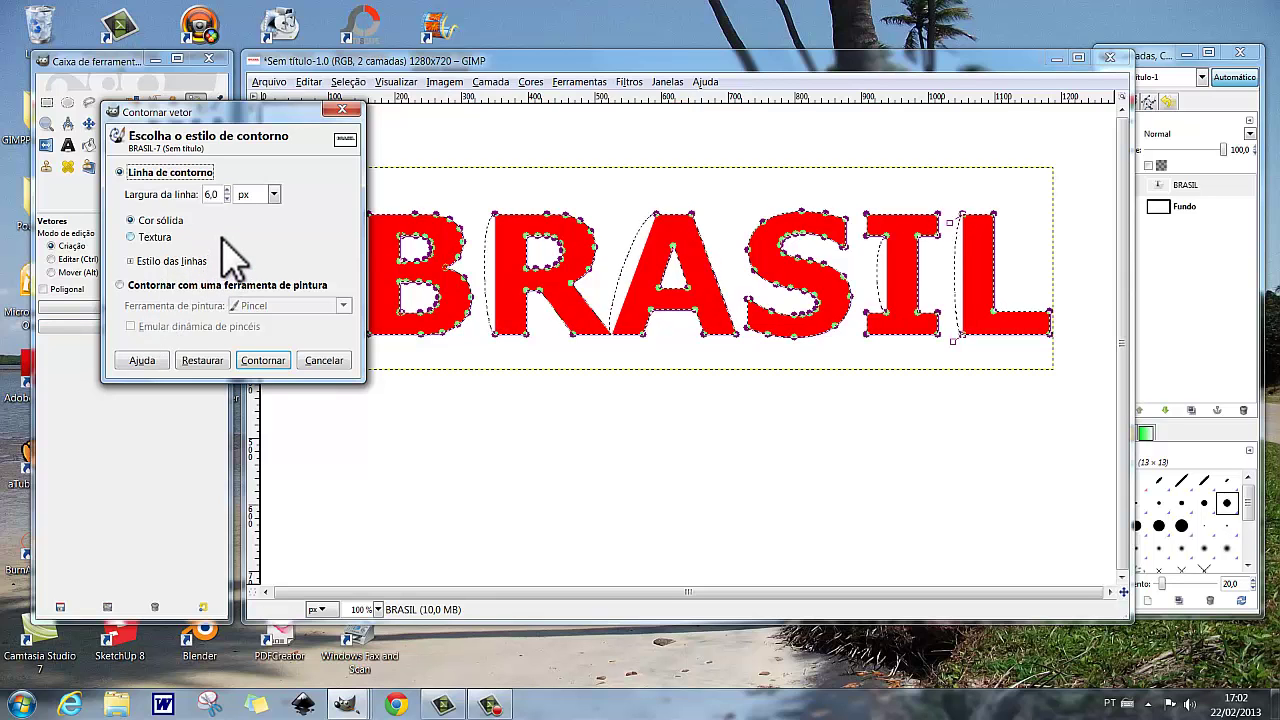
left_click(227, 189)
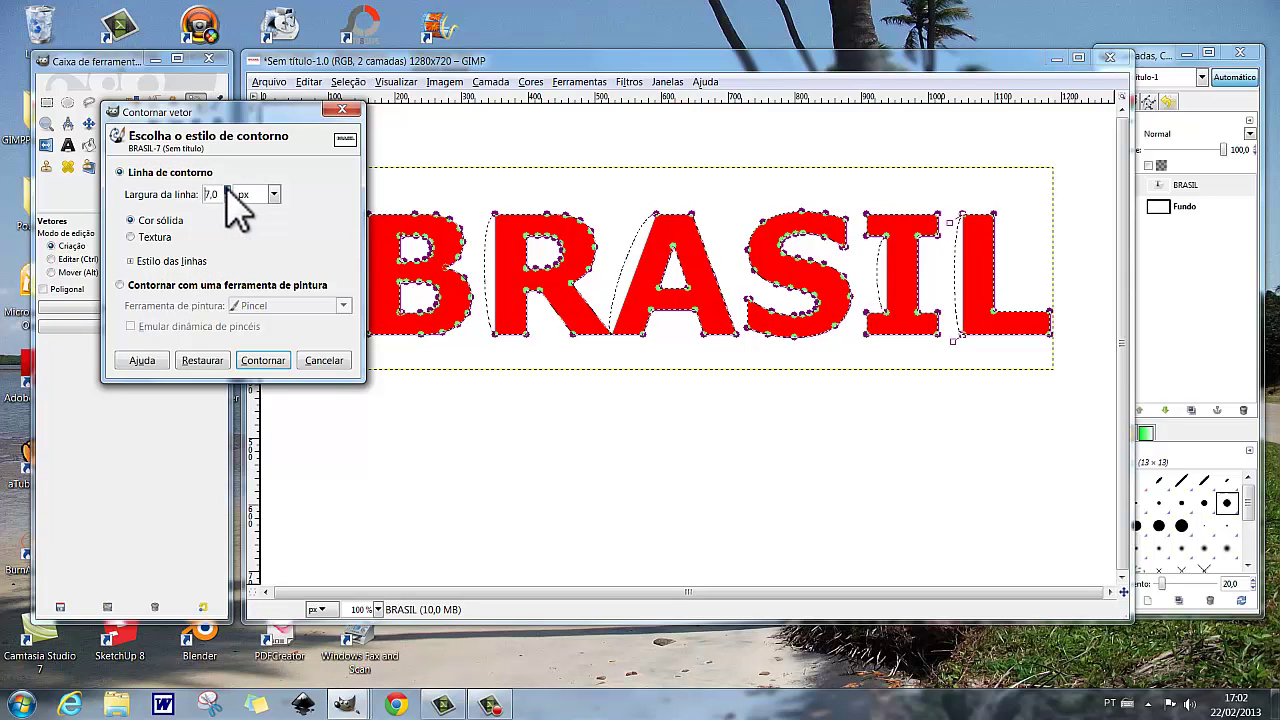
left_click(227, 189)
left_click(227, 189)
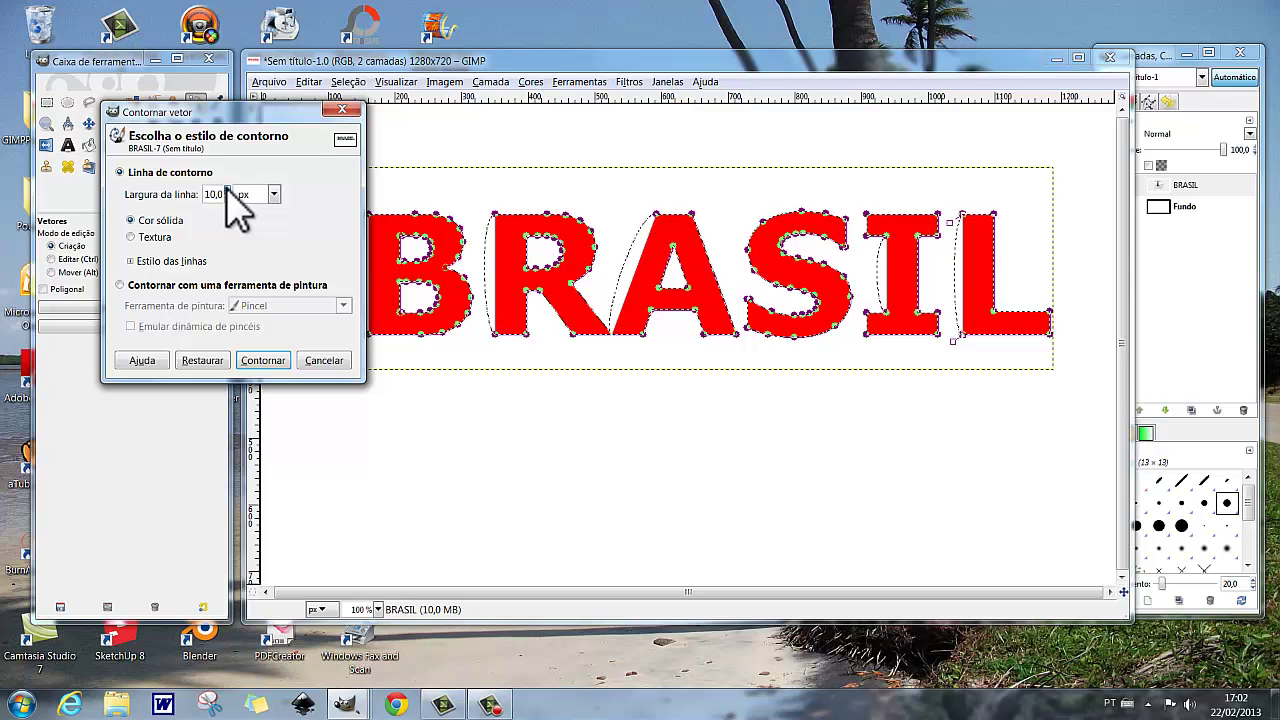
left_click(261, 360)
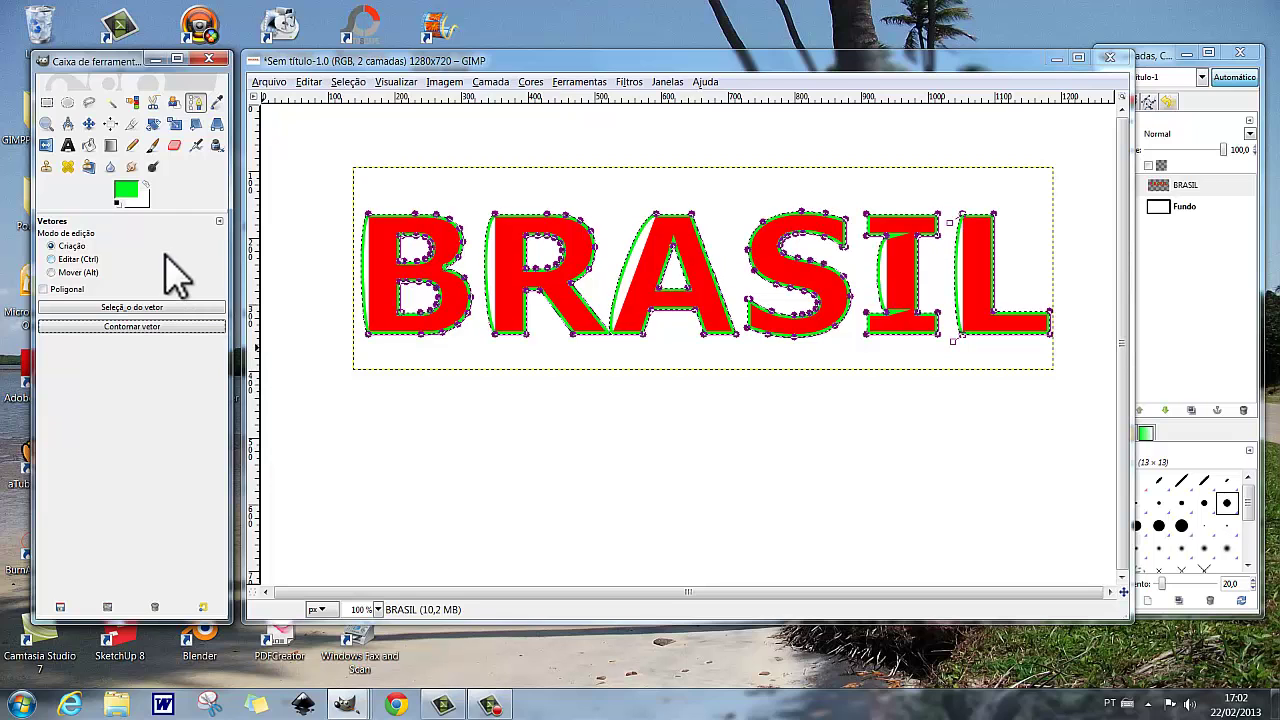
- Undo the 10 px stroke and restroke the path in green at 20 px width
left_click(309, 83)
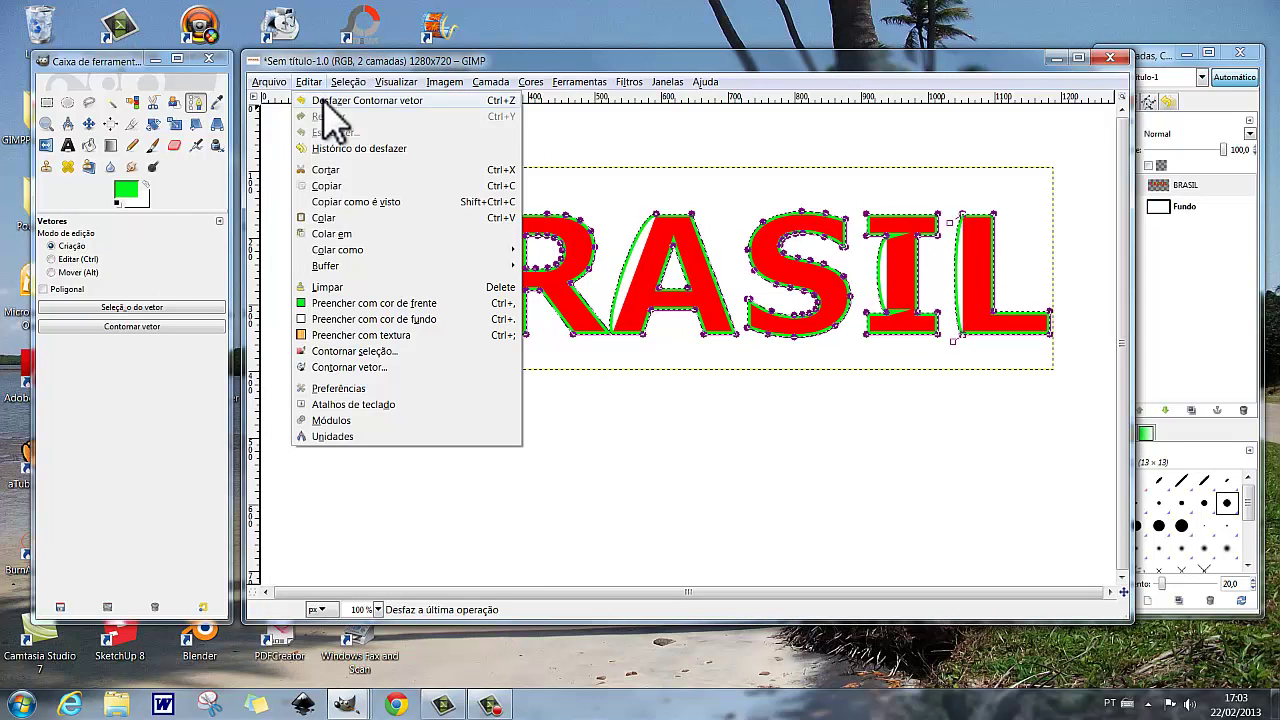
left_click(324, 104)
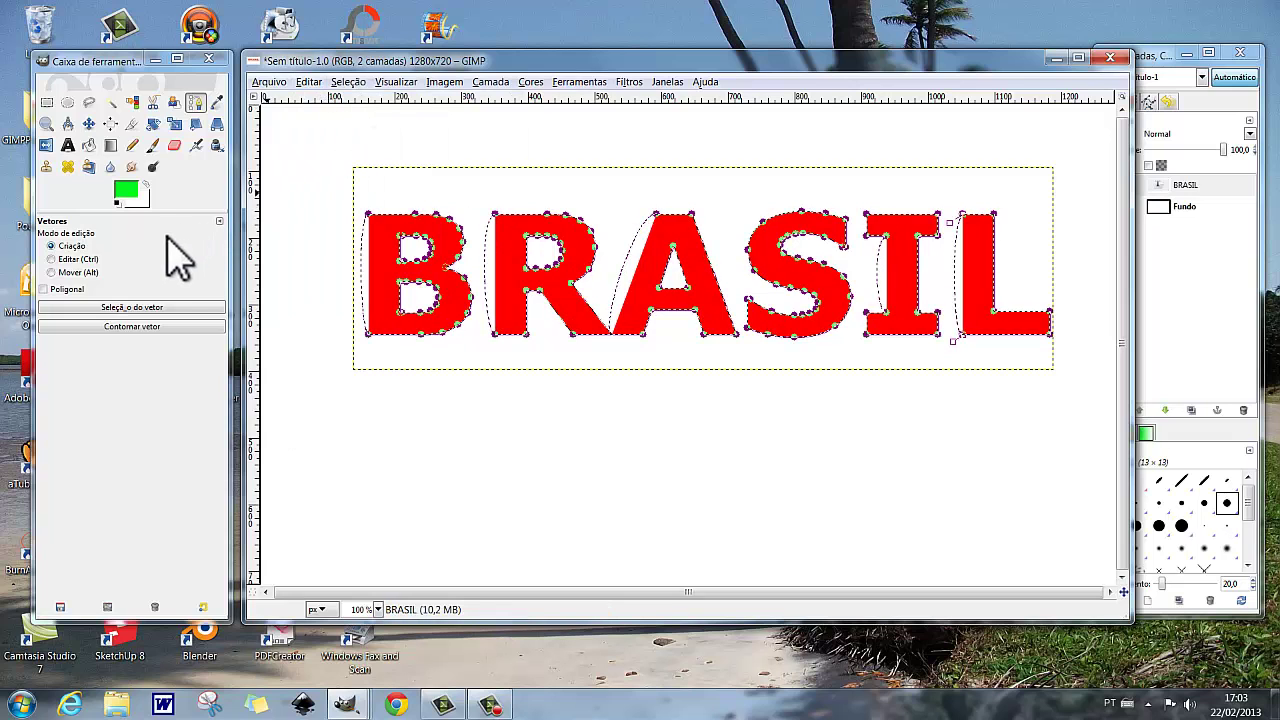
left_click(132, 326)
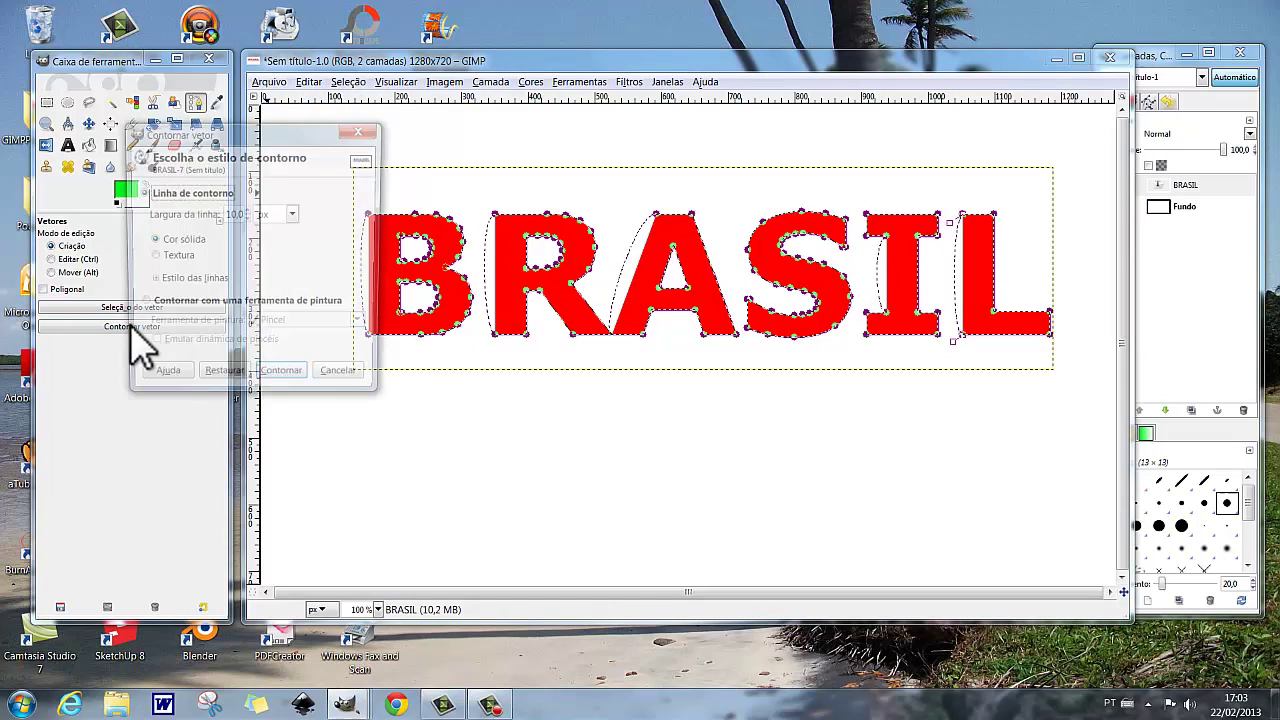
left_click(247, 210)
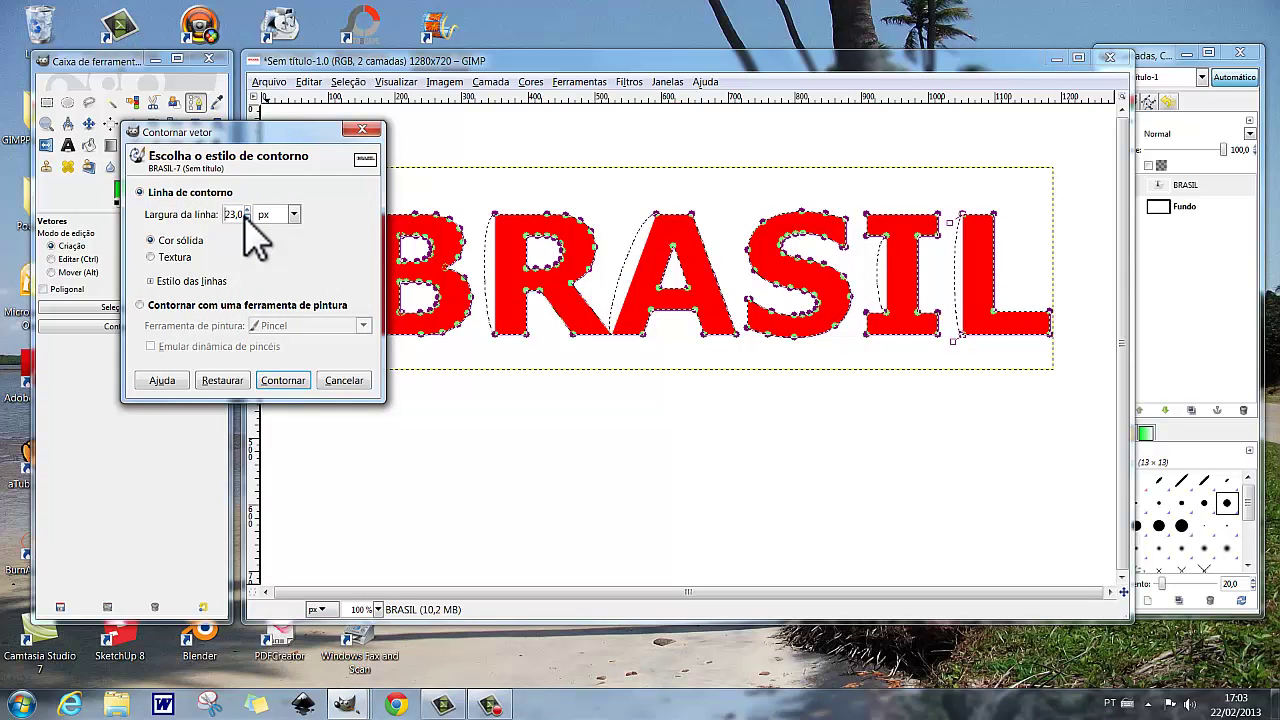
left_click(246, 218)
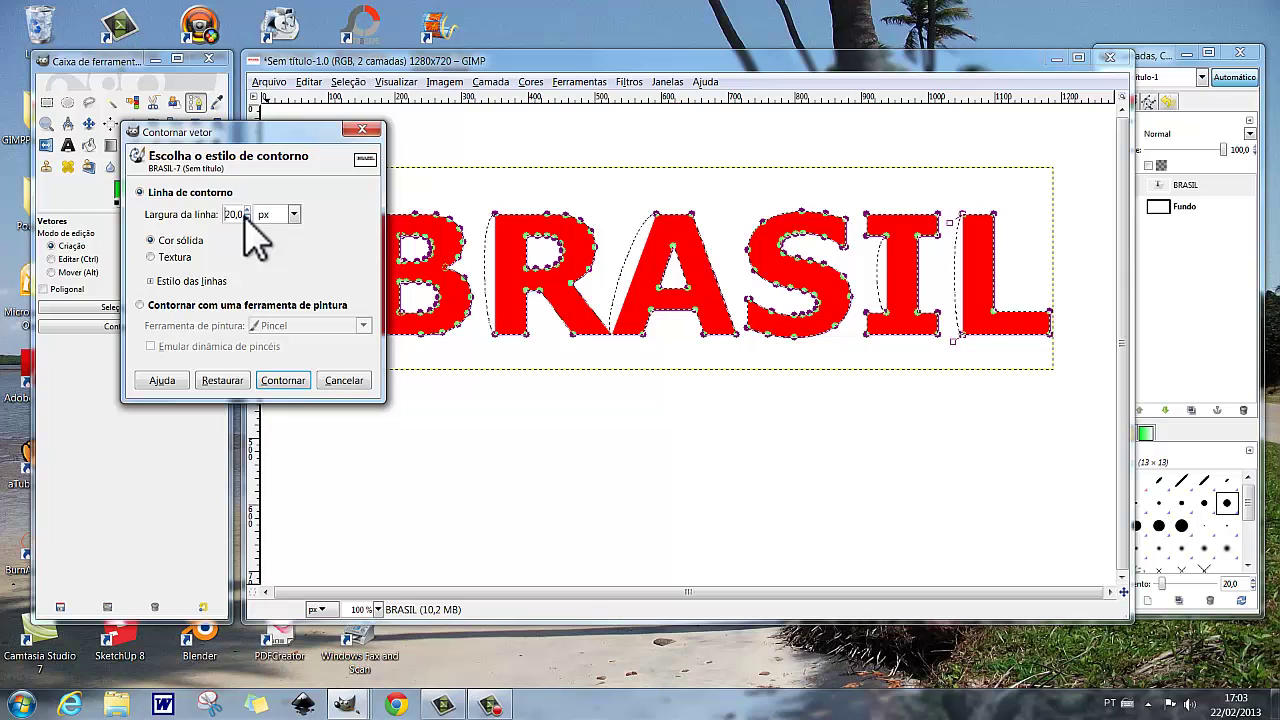
left_click(278, 381)
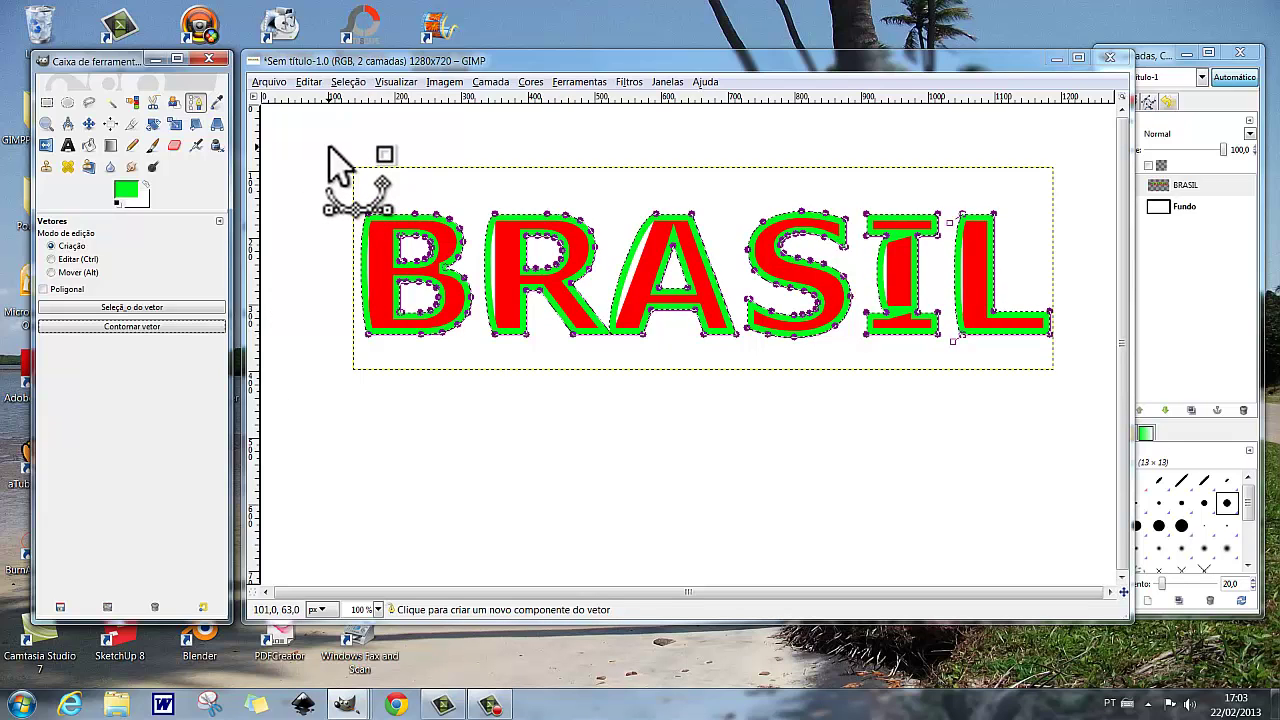
- Deselect everything via Select > None and switch to the Move tool to hide path markers
left_click(349, 82)
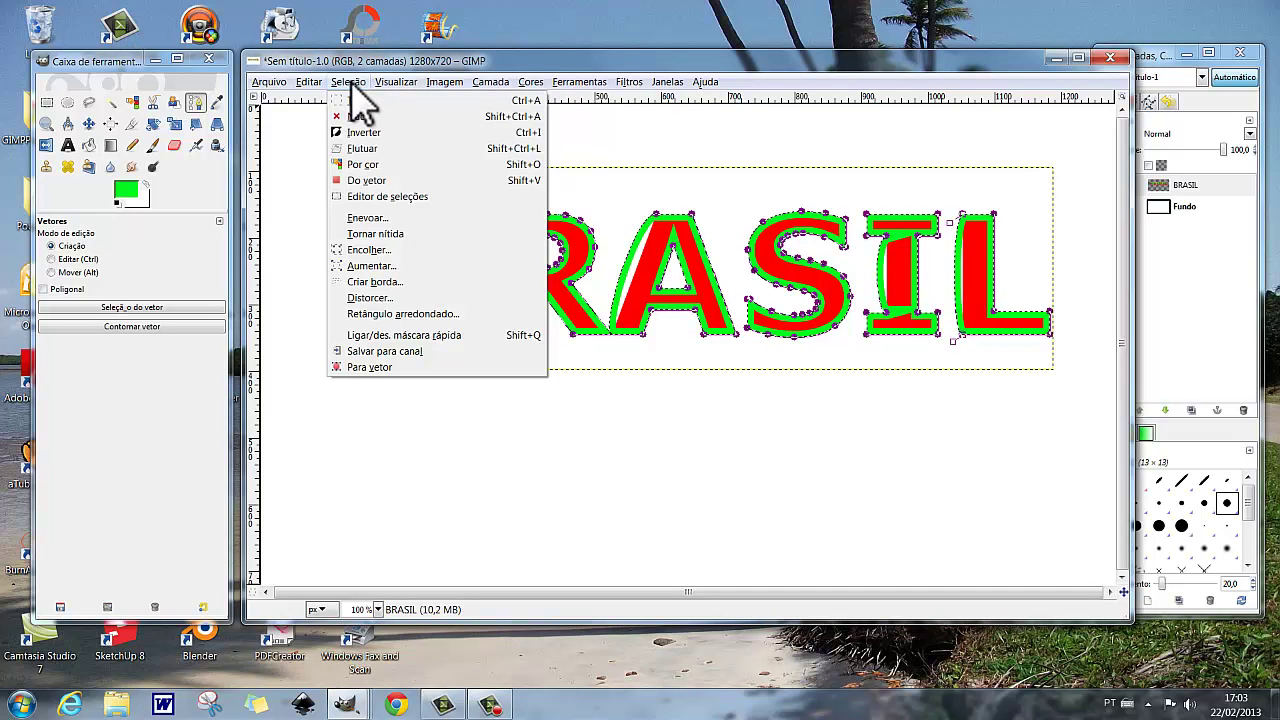
left_click(363, 116)
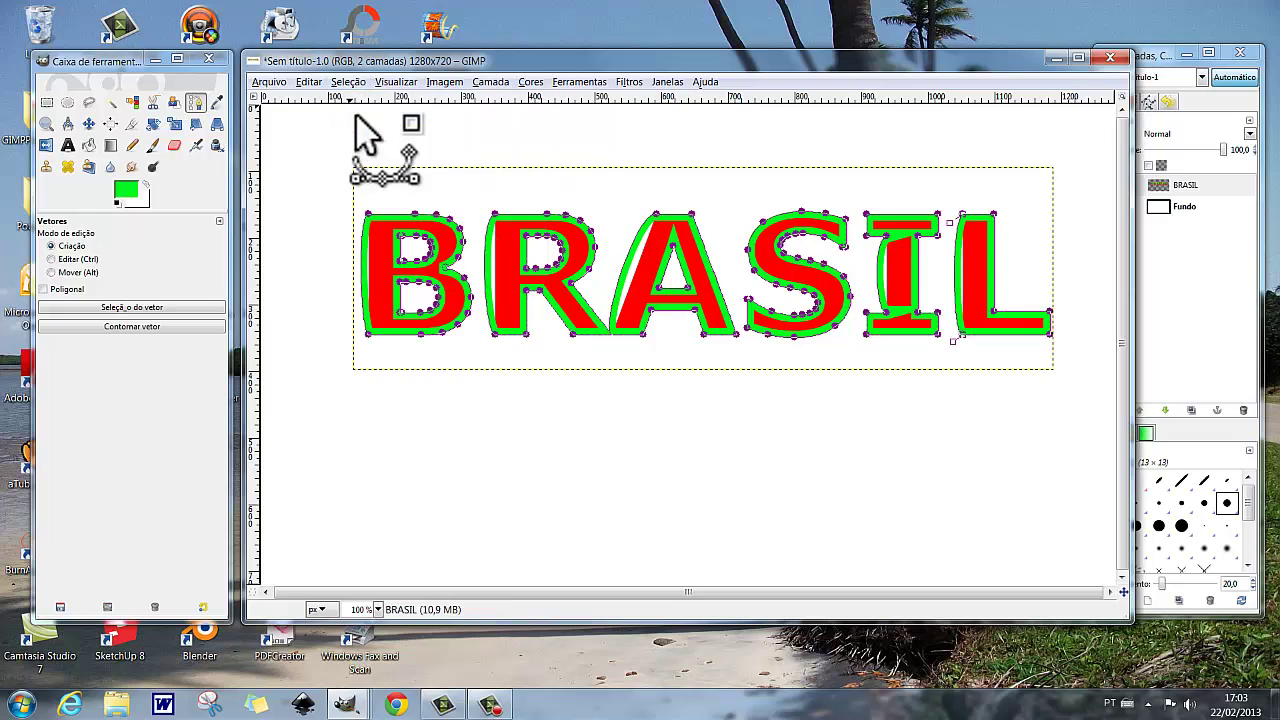
left_click(89, 124)
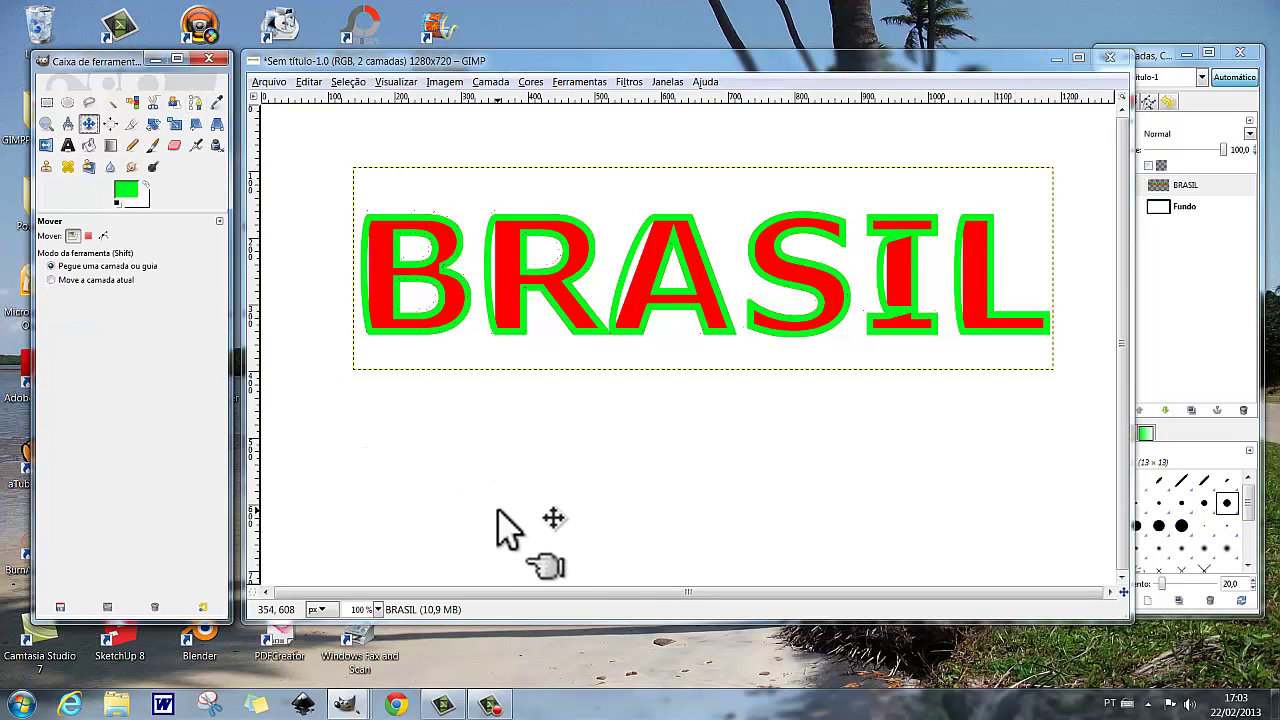